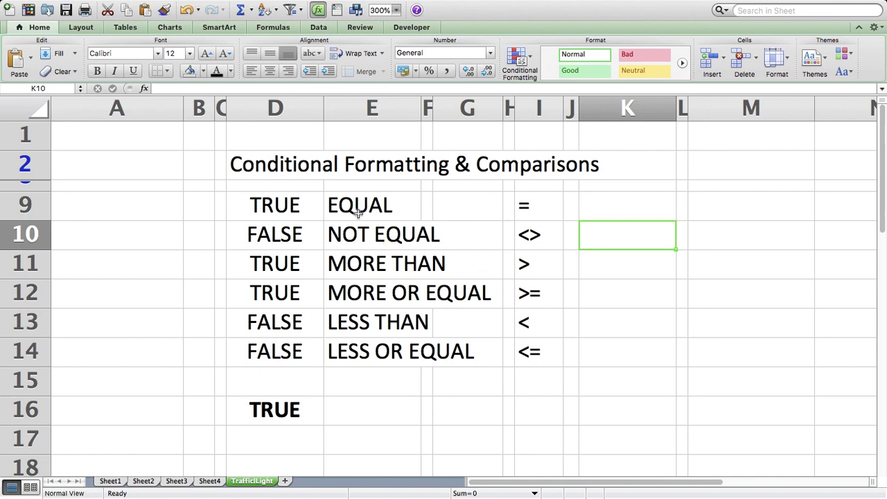
Examine the comparison operators for equal, not equal, more and less in column I, rows 9 to 14
left_click(529, 207)
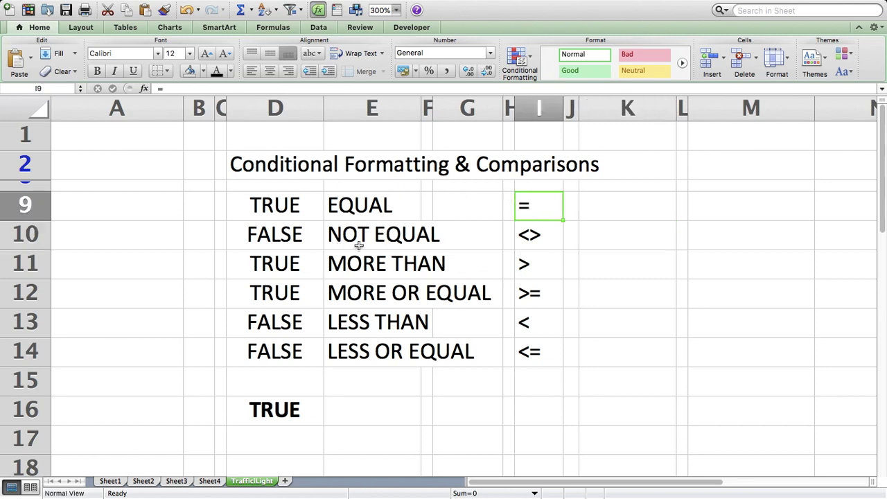
left_click(543, 236)
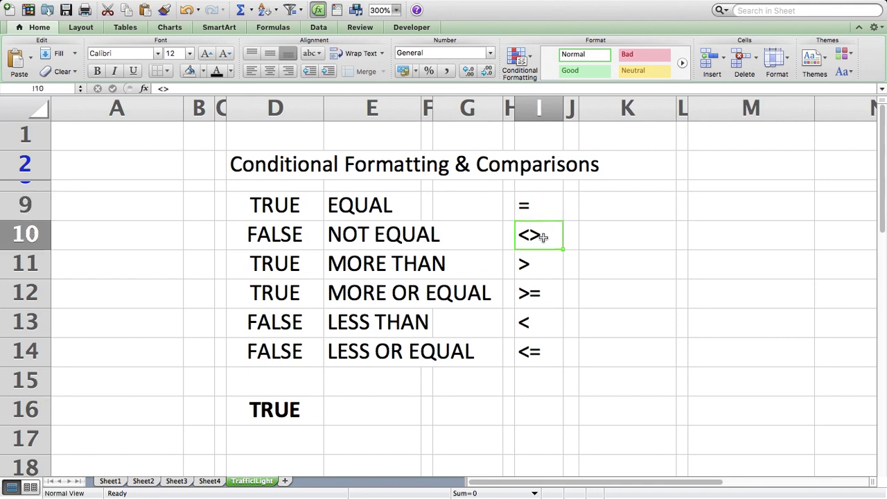
double_click(544, 237)
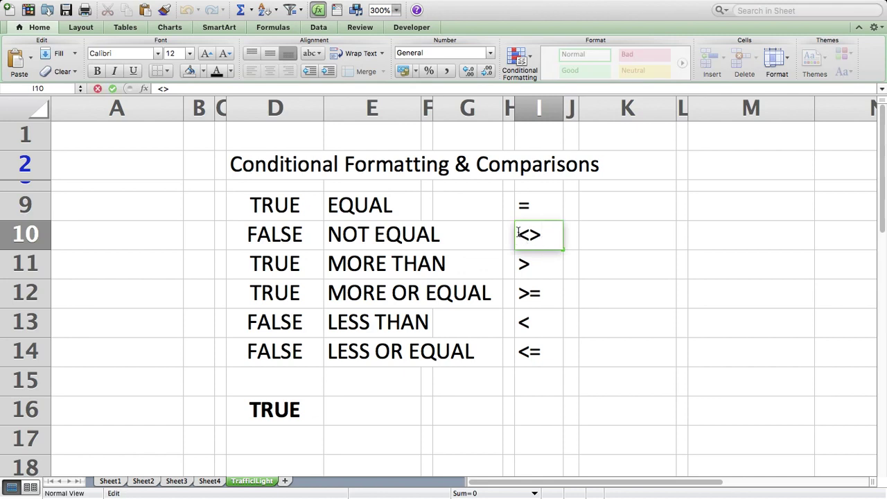
left_click_drag(518, 234, 541, 234)
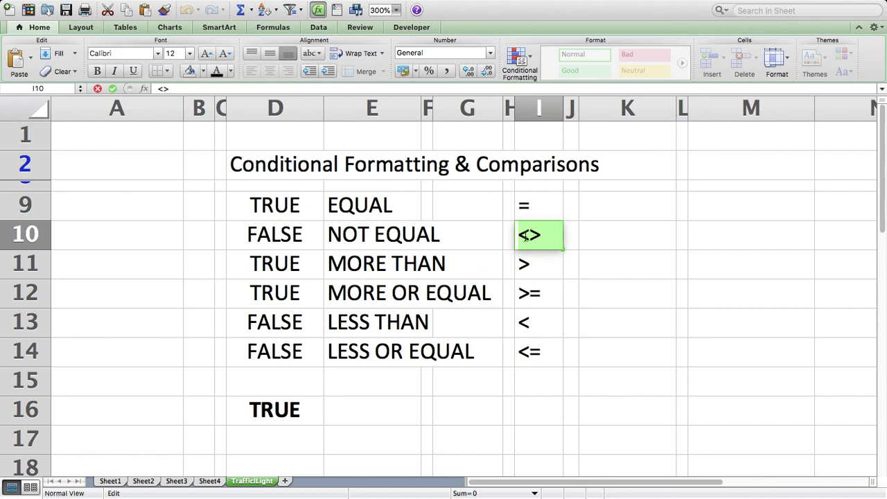
left_click(536, 272)
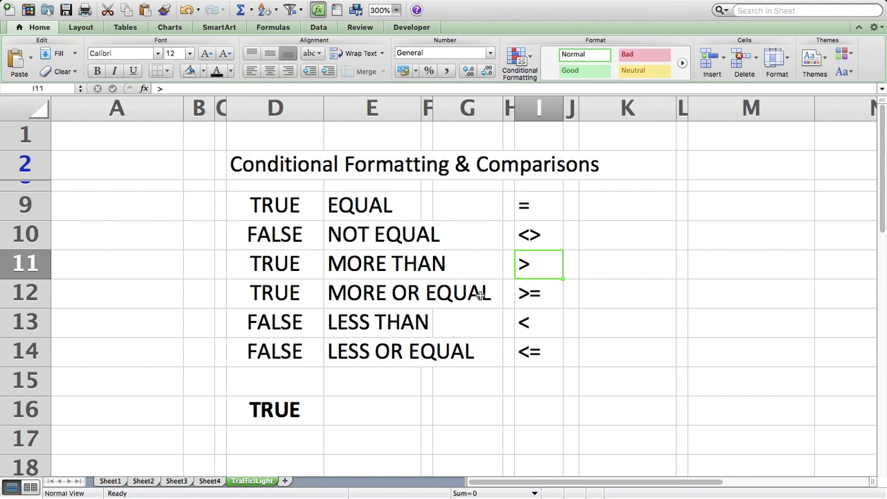
left_click(526, 294)
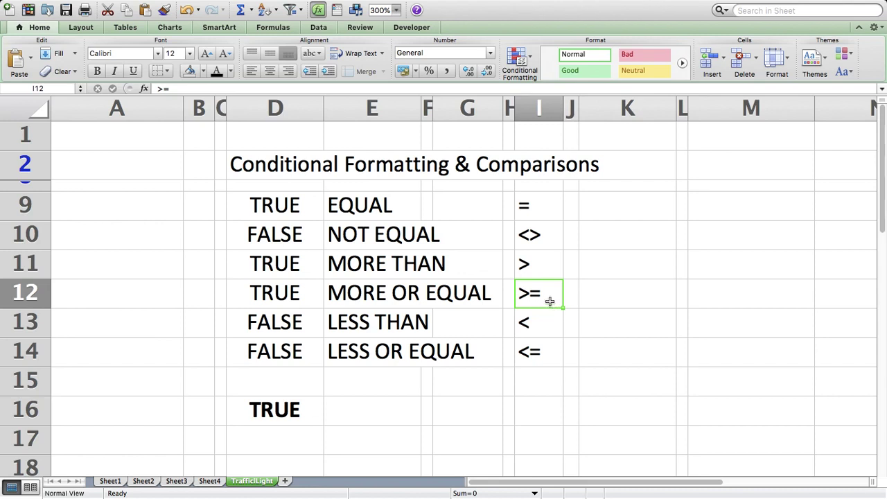
left_click(555, 356)
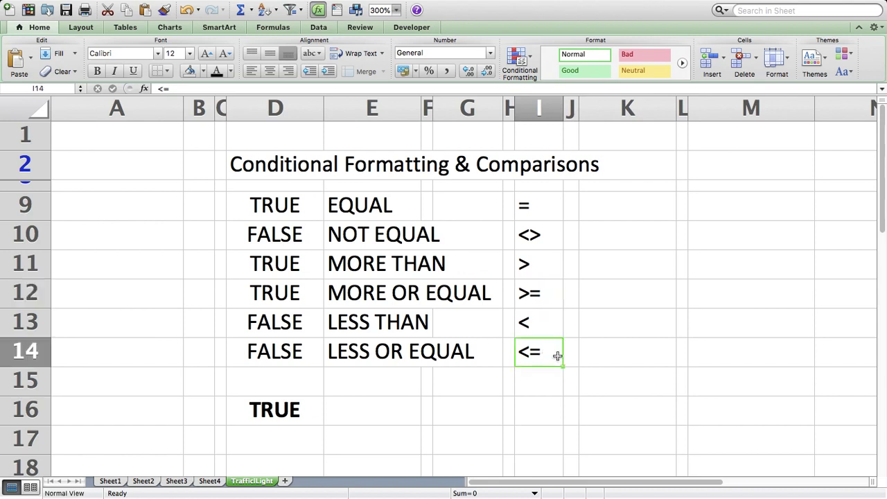
left_click(557, 241)
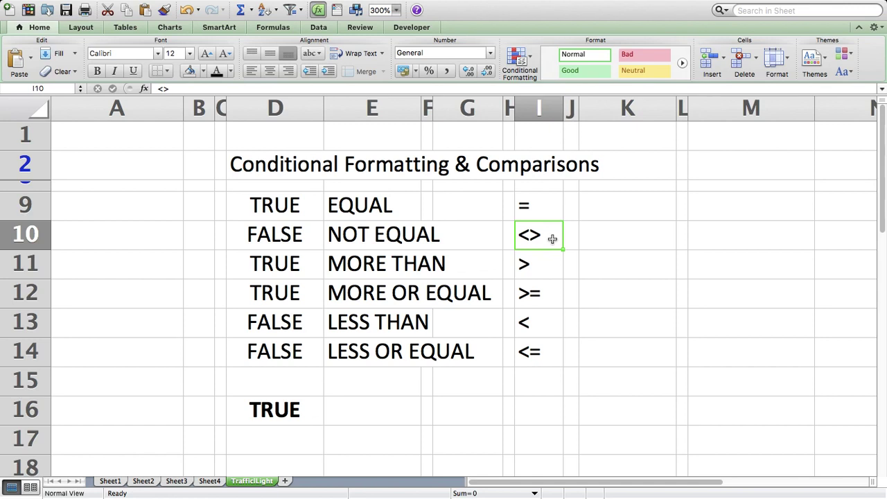
left_click(544, 208)
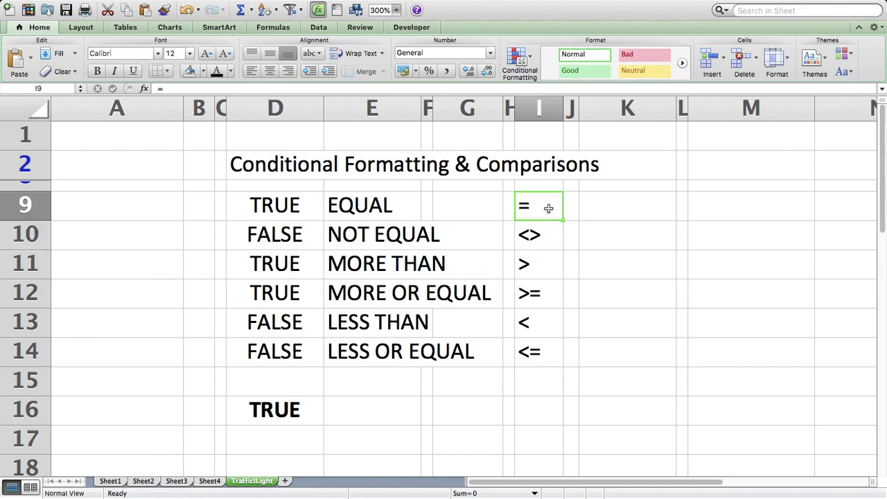
left_click(550, 235)
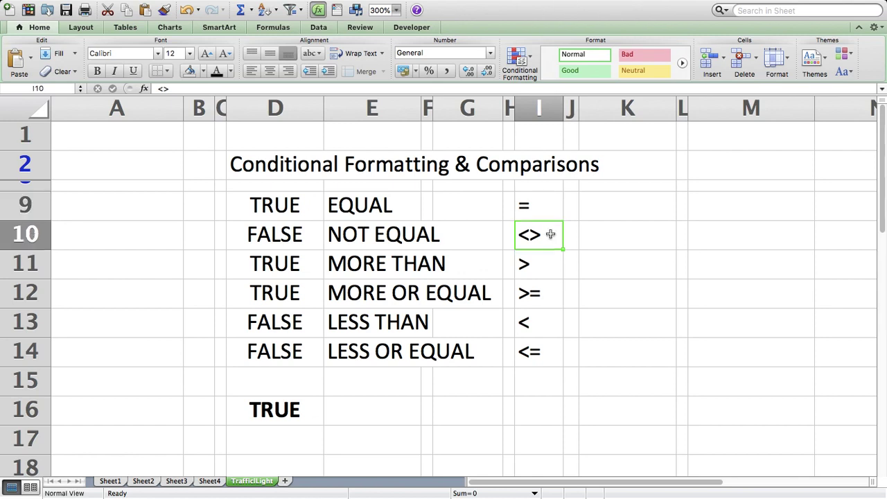
left_click(541, 293)
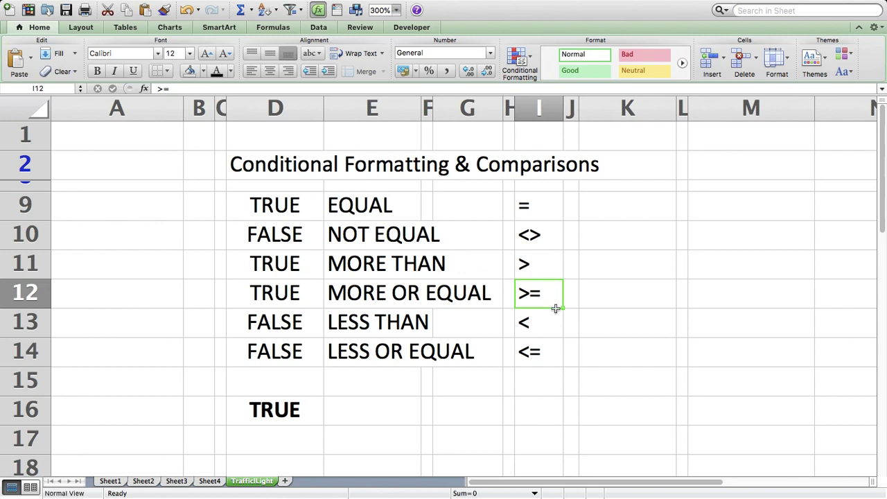
Try entering the reversed operator => in cell K12, clear it and dismiss the formula warning
left_click(610, 293)
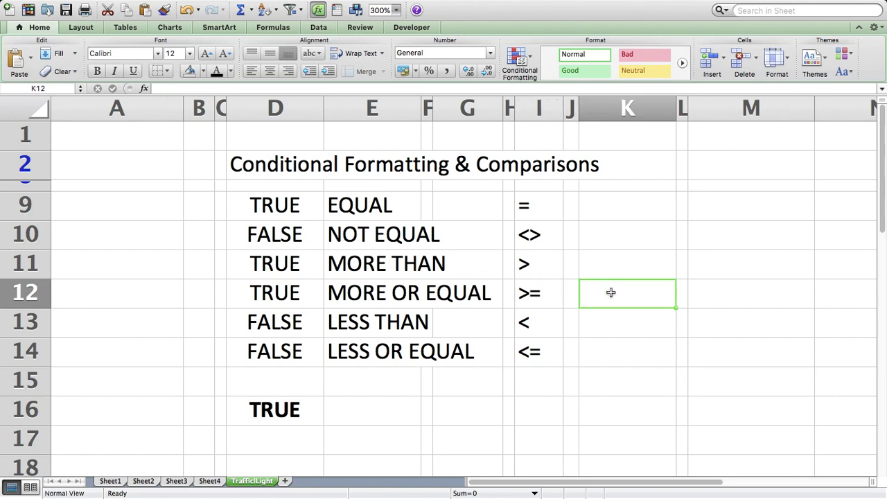
type("=>")
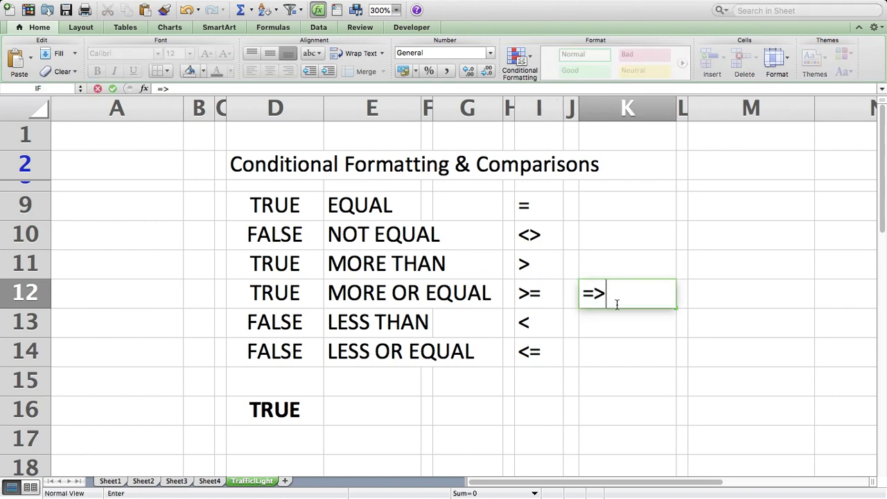
left_click_drag(603, 293, 579, 291)
key("BackSpace")
key("Escape")
left_click(539, 296)
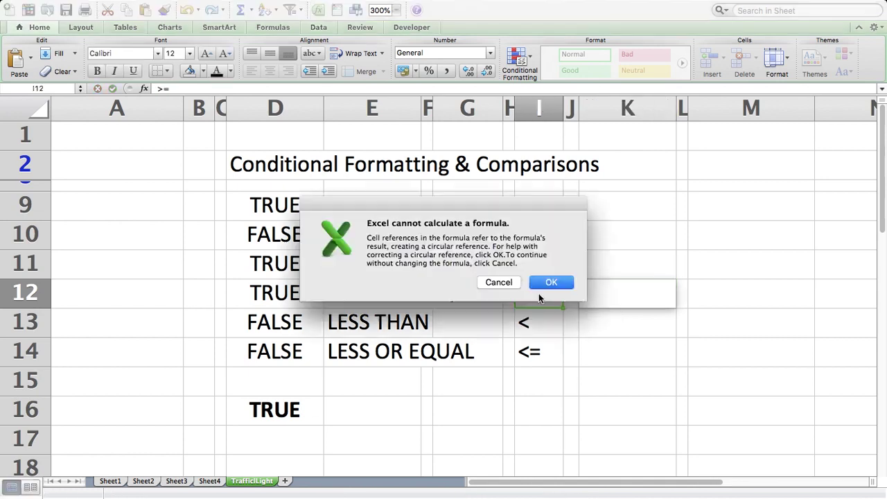
left_click(506, 284)
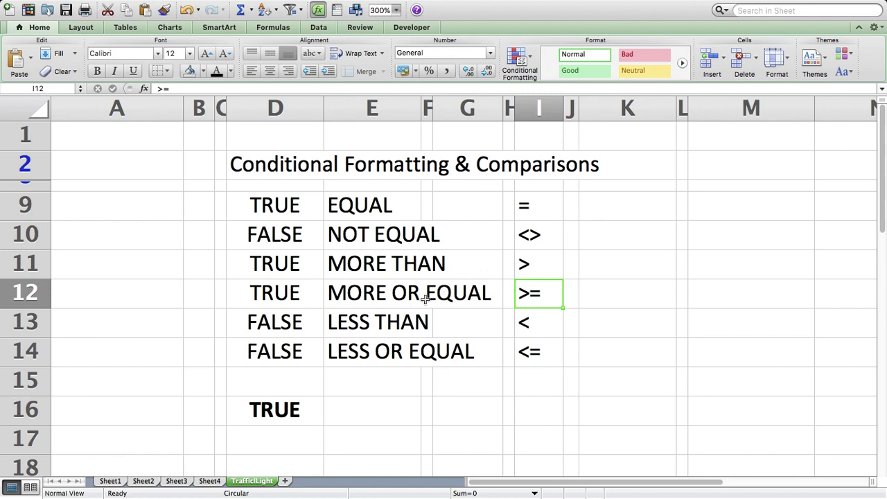
Examine the less-than operators in I13 and I14 and the parts of the EQUAL formula in D9
left_click(537, 320)
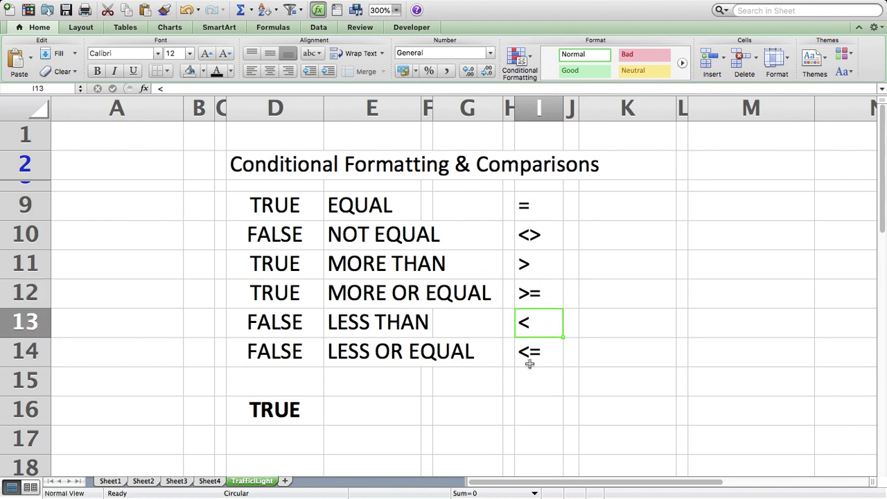
left_click(537, 355)
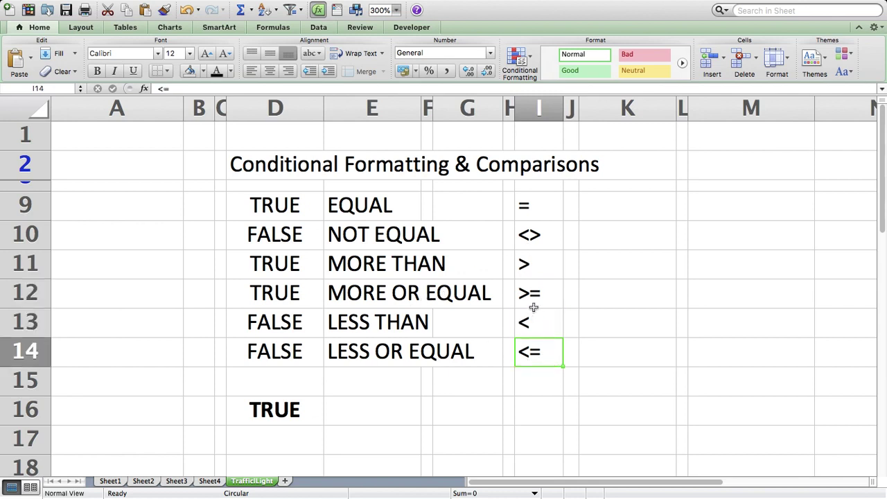
left_click(292, 208)
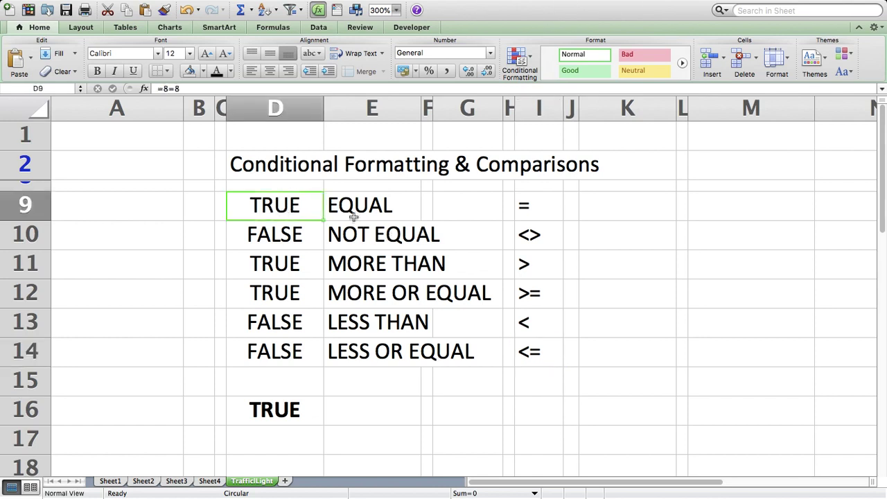
double_click(293, 206)
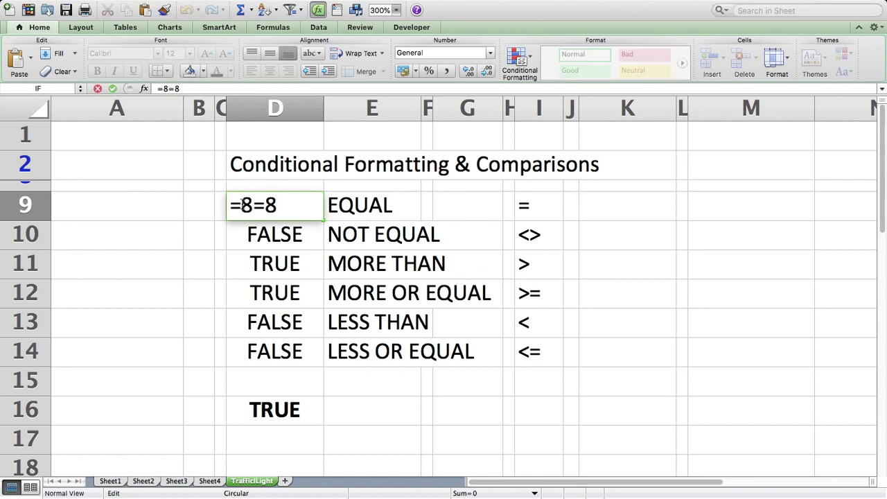
left_click_drag(242, 204, 227, 204)
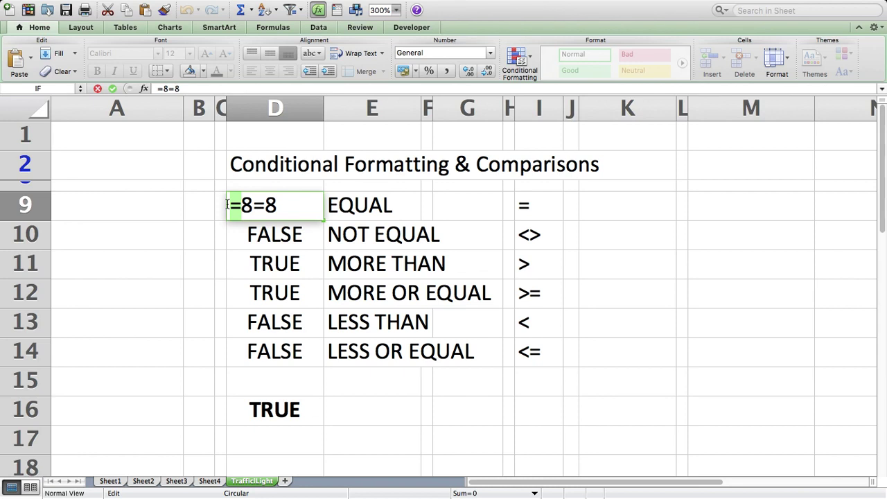
left_click_drag(242, 205, 270, 204)
left_click(281, 204)
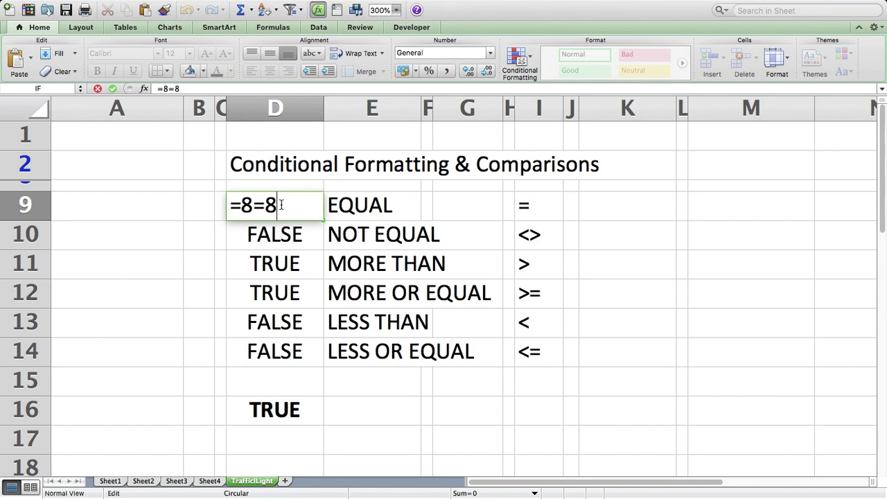
key("Return")
Change the EQUAL comparison formula in D9 to =8=9
double_click(289, 204)
key("BackSpace")
type("9")
key("Return")
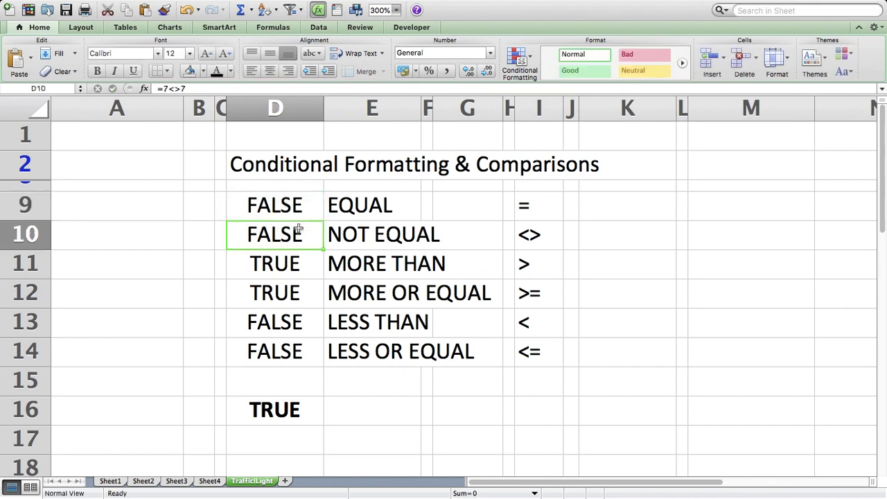
left_click(290, 206)
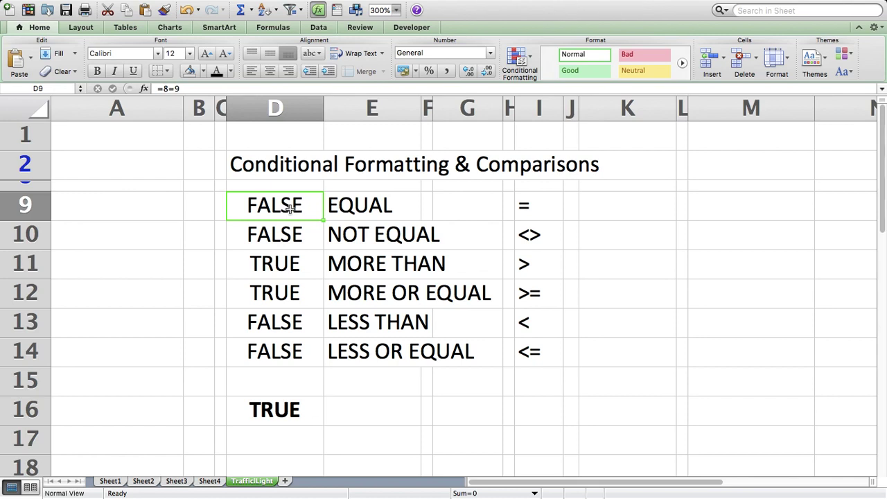
Set the EQUAL comparison formula in D9 back to =8=8
double_click(290, 208)
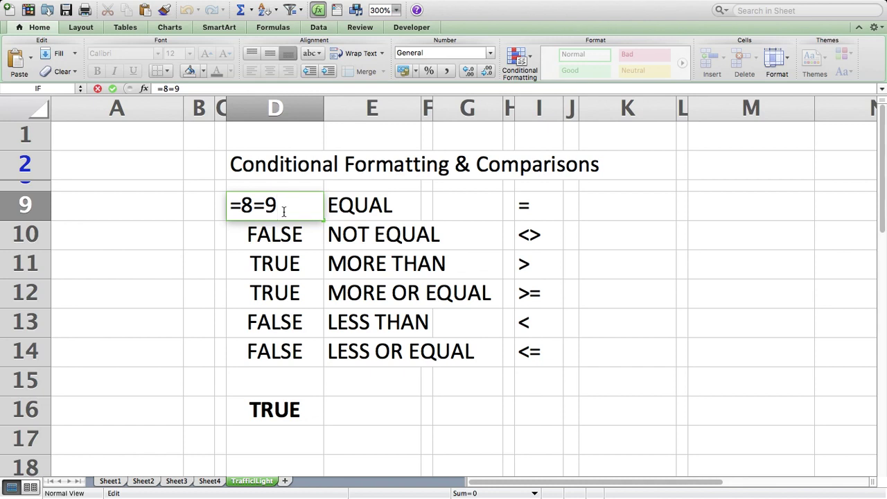
key("BackSpace")
type("8")
key("Return")
left_click(266, 209)
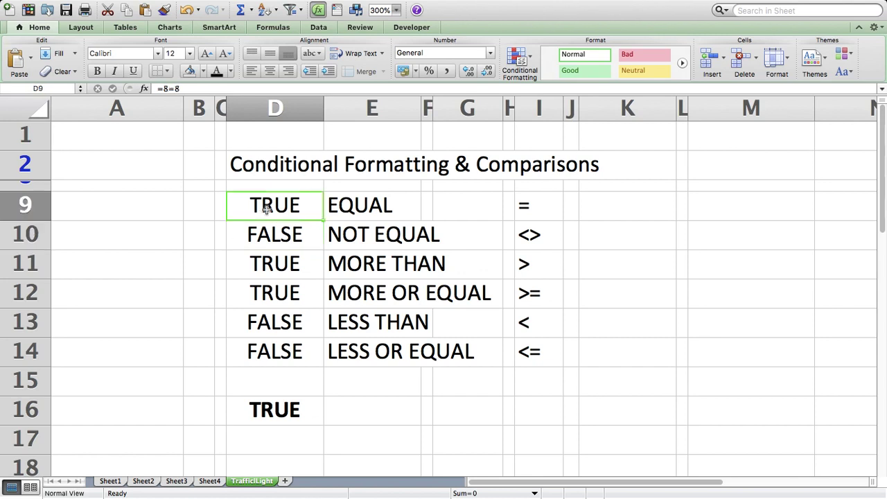
Review the NOT EQUAL formula in D10 and change it to =7<>6
double_click(314, 237)
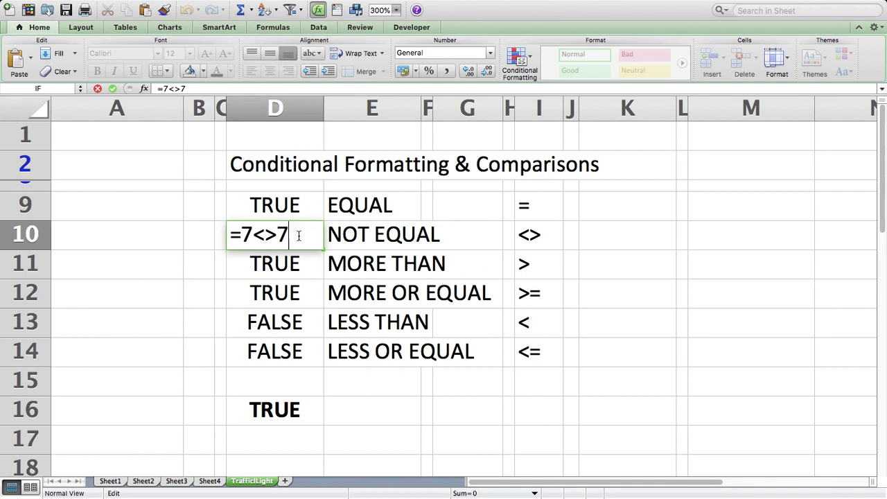
key("Return")
double_click(296, 240)
key("BackSpace")
type("6")
key("Return")
left_click(297, 234)
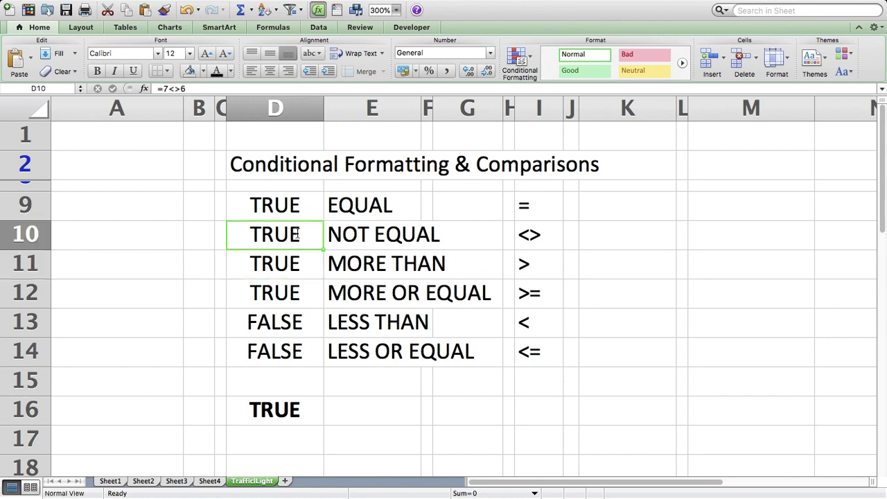
Set the NOT EQUAL formula in D10 back to =7<>7
double_click(298, 233)
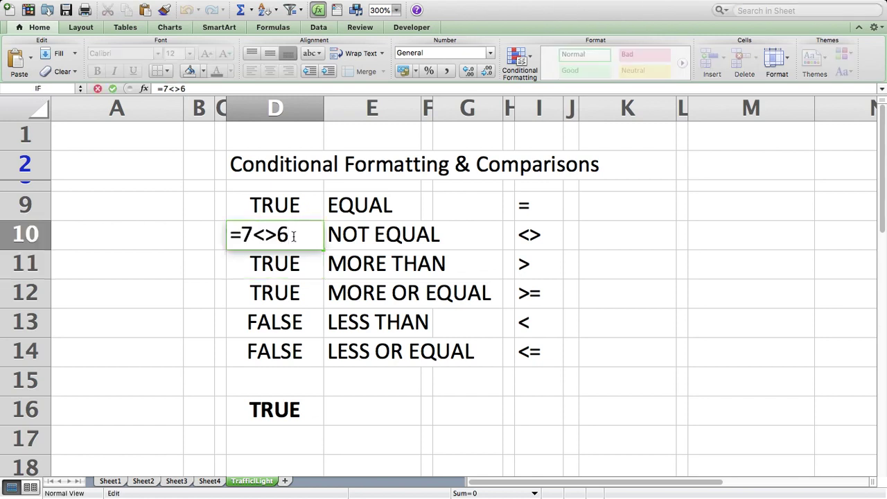
key("BackSpace")
type("7")
key("Return")
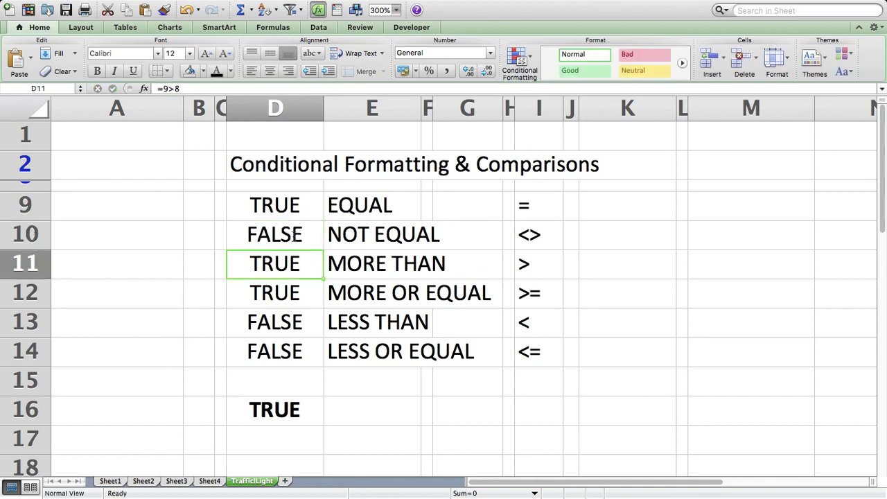
Change the MORE THAN formula in D11 to =9>18
double_click(297, 269)
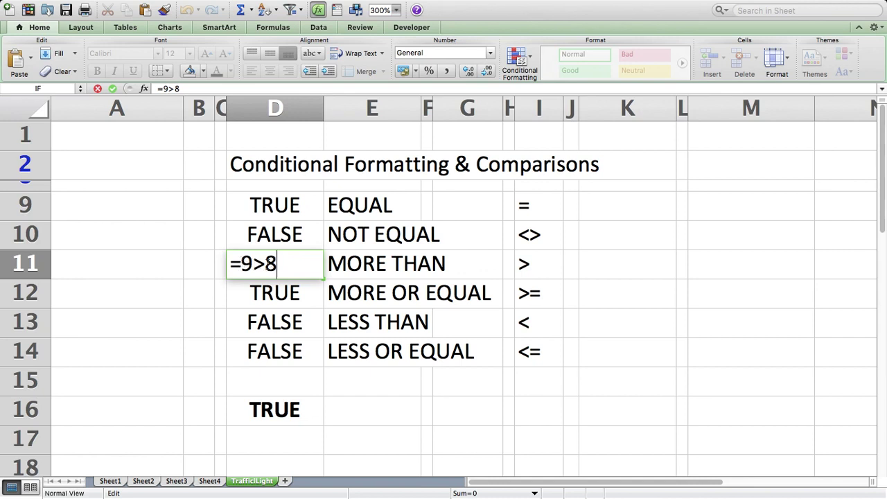
type("1")
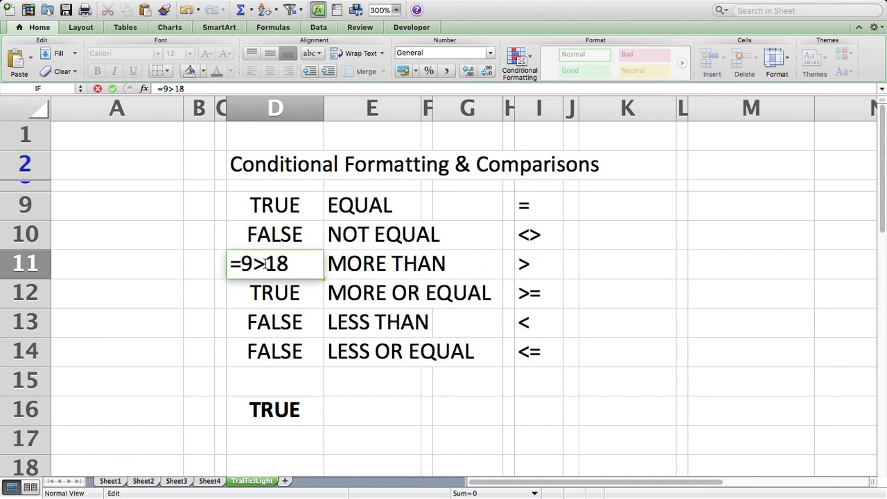
key("Return")
left_click(294, 267)
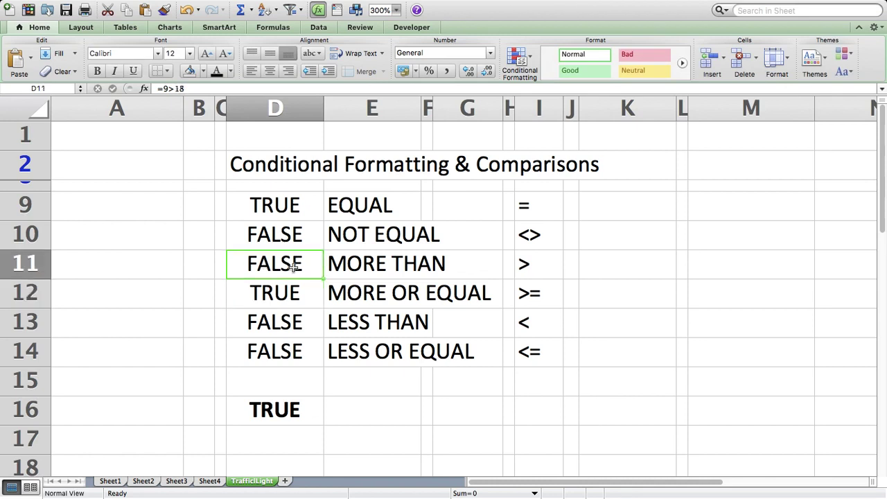
Set the MORE THAN formula in D11 back to =9>8
double_click(294, 267)
key("BackSpace")
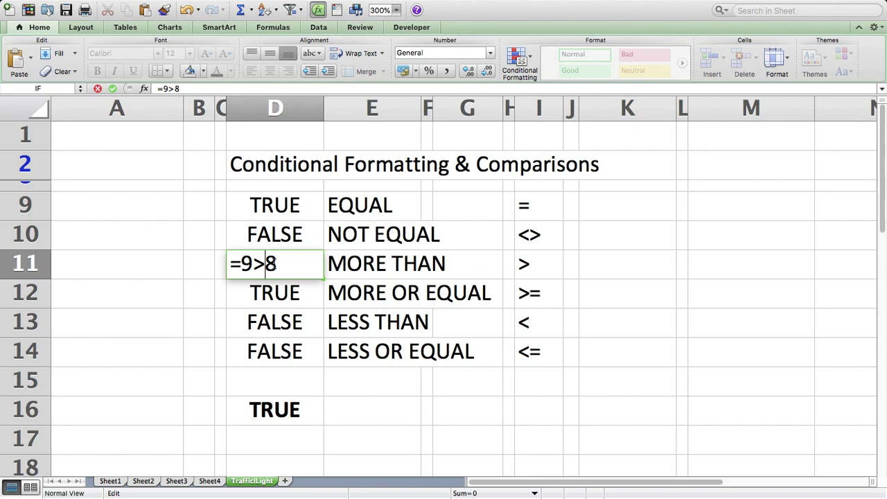
key("Return")
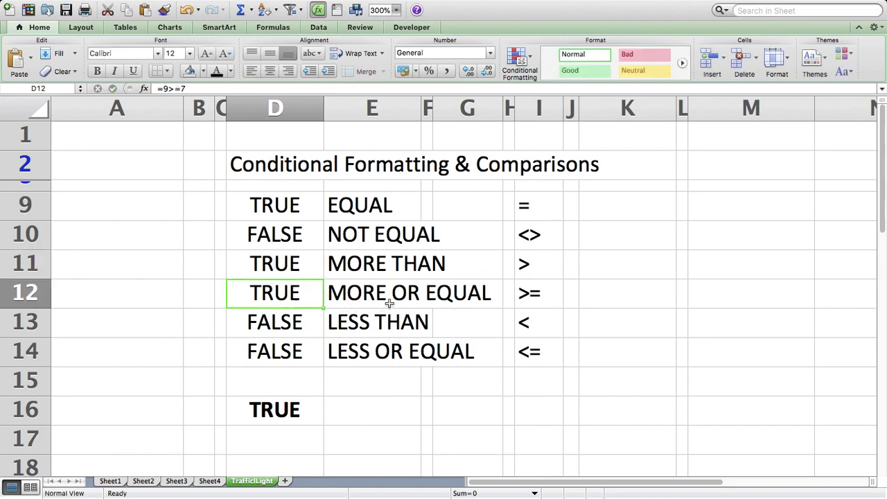
Change the MORE OR EQUAL formula in D12 to =9>=9
double_click(300, 291)
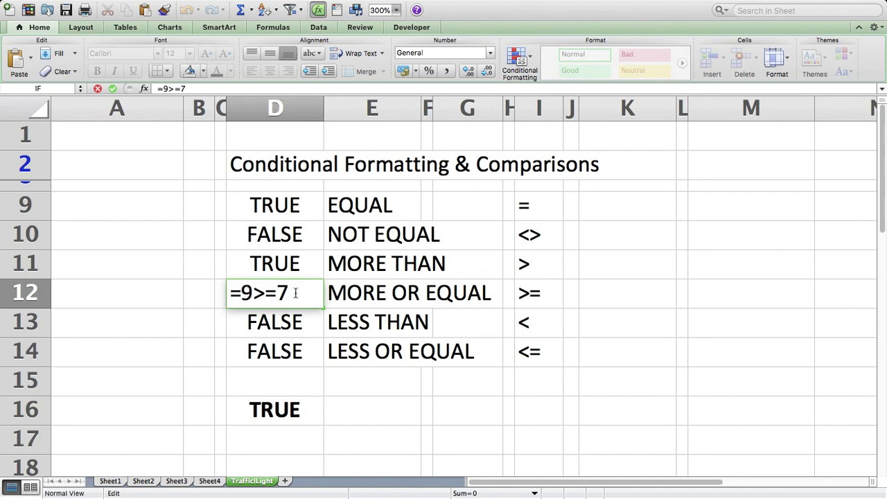
key("BackSpace")
type("9")
key("Return")
Set the MORE OR EQUAL formula in D12 back to =9>=7
double_click(303, 297)
left_click(254, 294)
left_click(291, 293)
key("BackSpace")
type("7")
key("Return")
Change the first number of the MORE OR EQUAL comparison in D12 so that the formula reads =6>=7
double_click(279, 294)
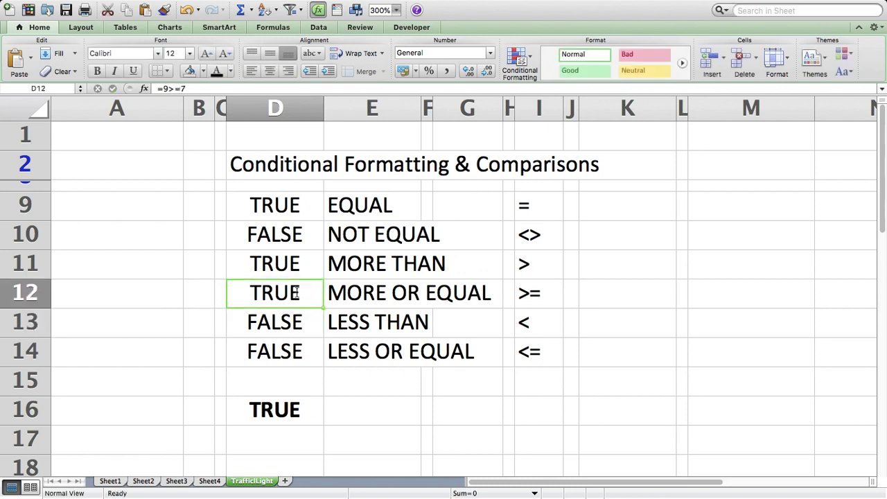
left_click(251, 293)
key("BackSpace")
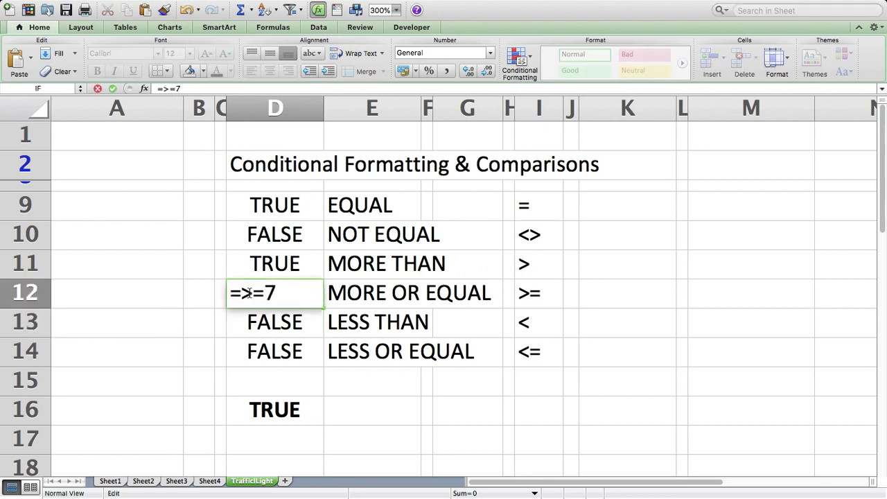
type("6")
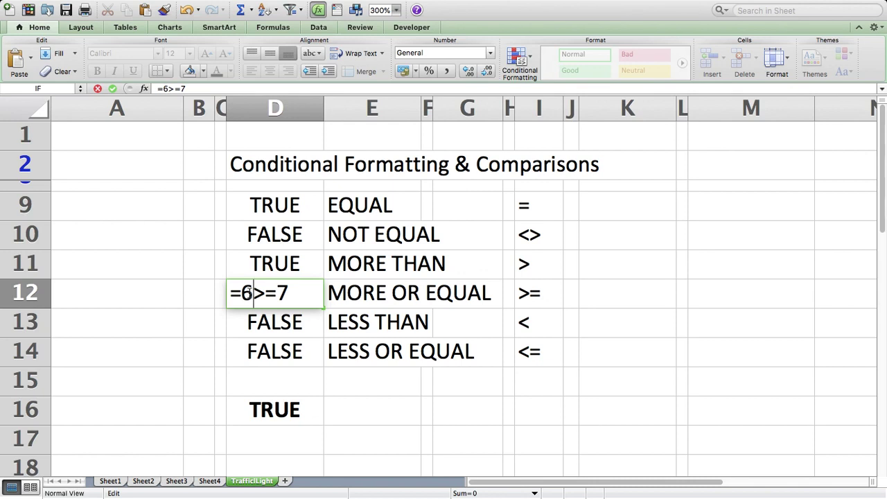
key("Return")
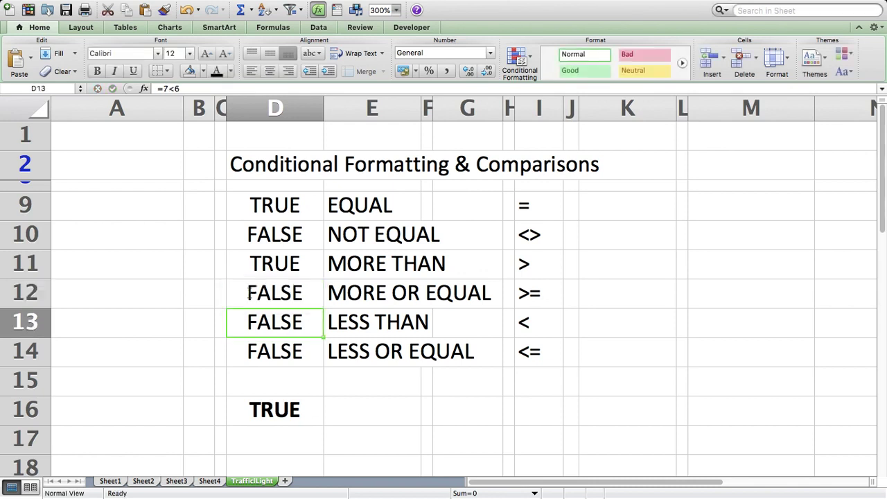
Review the LESS THAN formula in D13 and change the LESS OR EQUAL formula in D14 to =6<=6
double_click(286, 330)
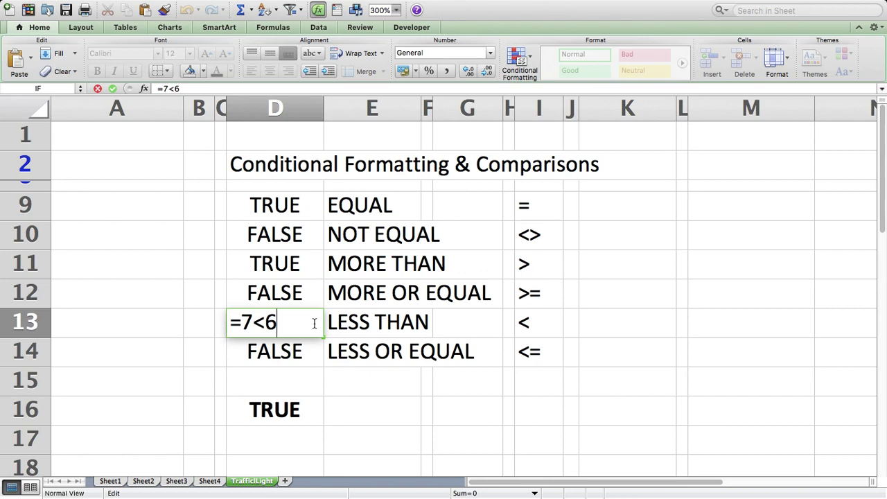
key("Return")
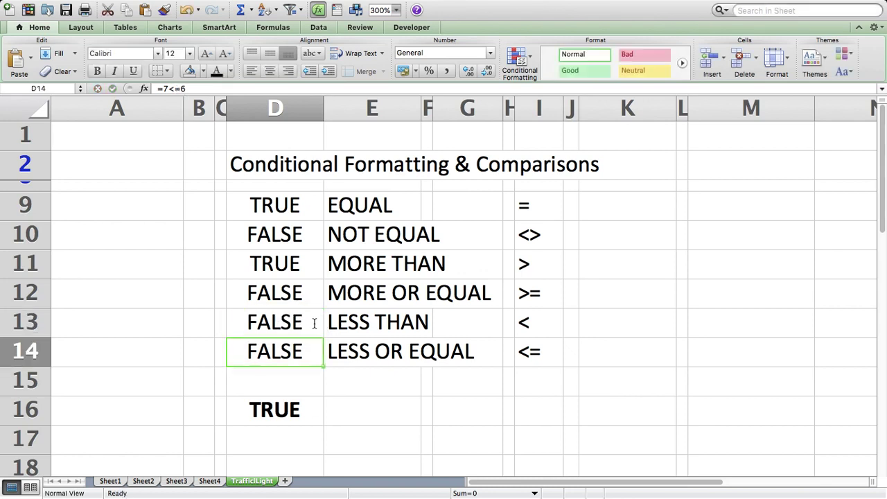
double_click(271, 354)
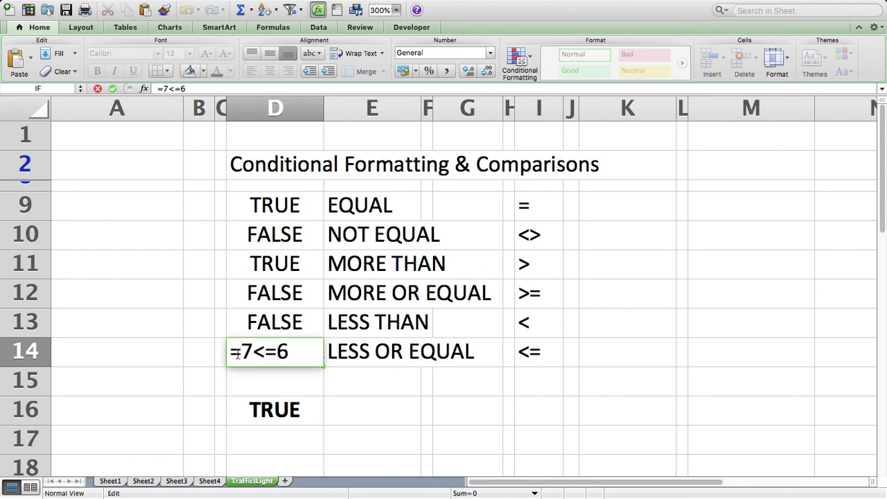
left_click(251, 352)
key("BackSpace")
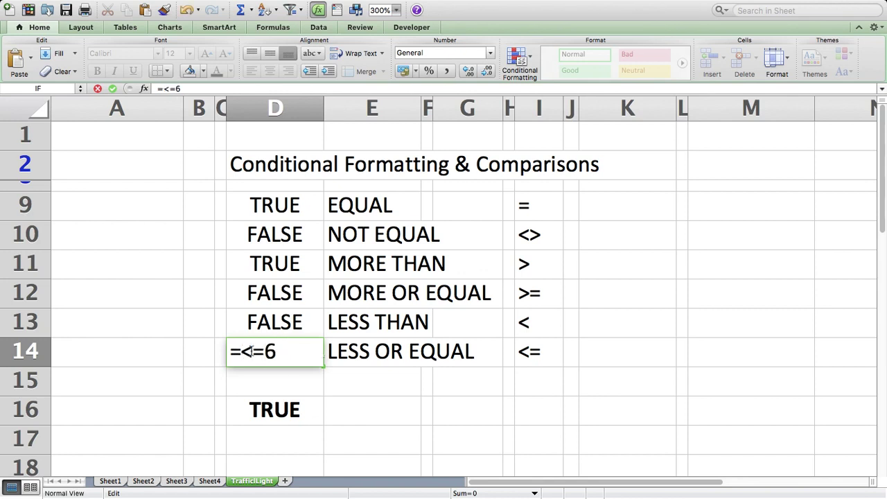
type("6")
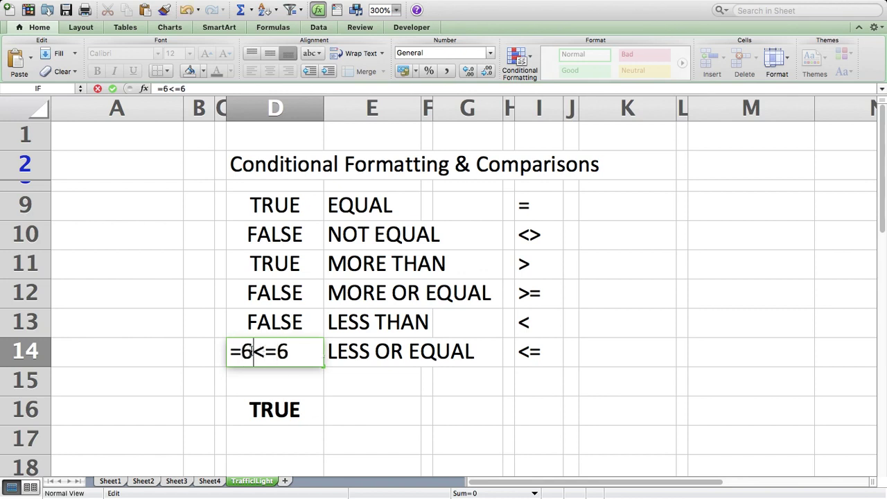
key("Return")
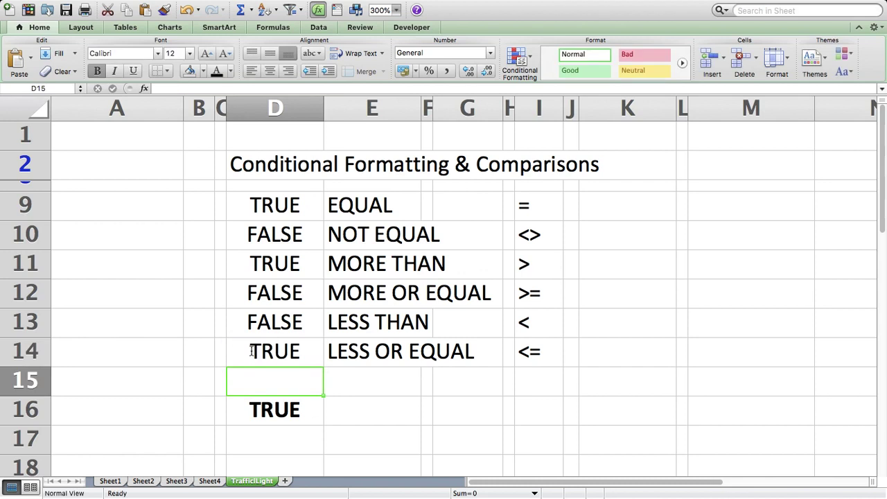
Review the combined operator symbols in I14 and I12 and the formulas in D9 and D10, leaving them unedited
left_click(536, 356)
left_click(538, 296)
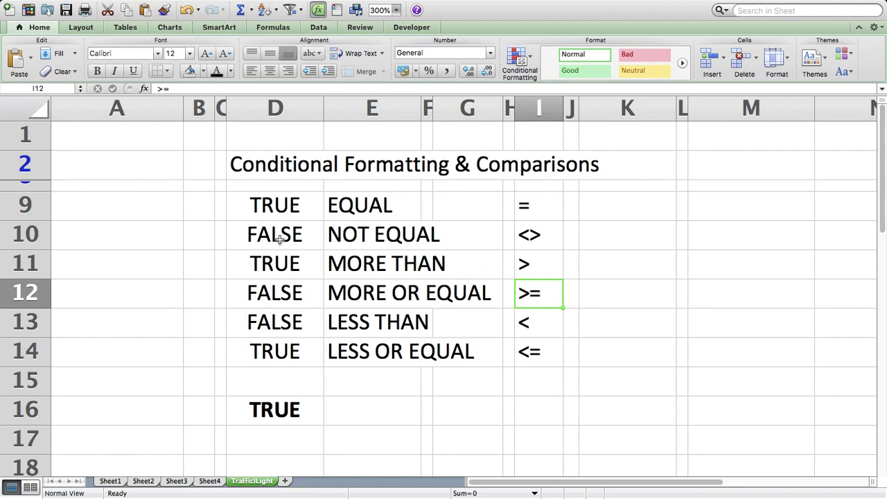
double_click(297, 205)
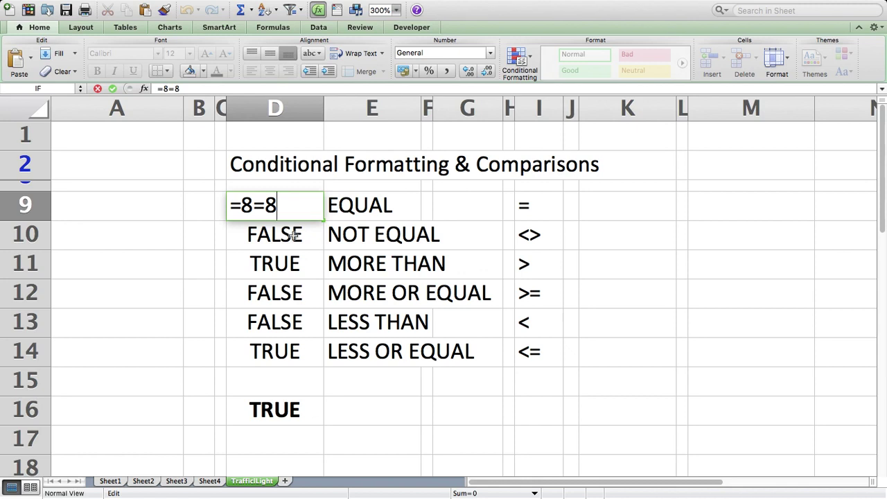
type("+")
left_click(294, 236)
type("+")
left_click(294, 237)
key("Escape")
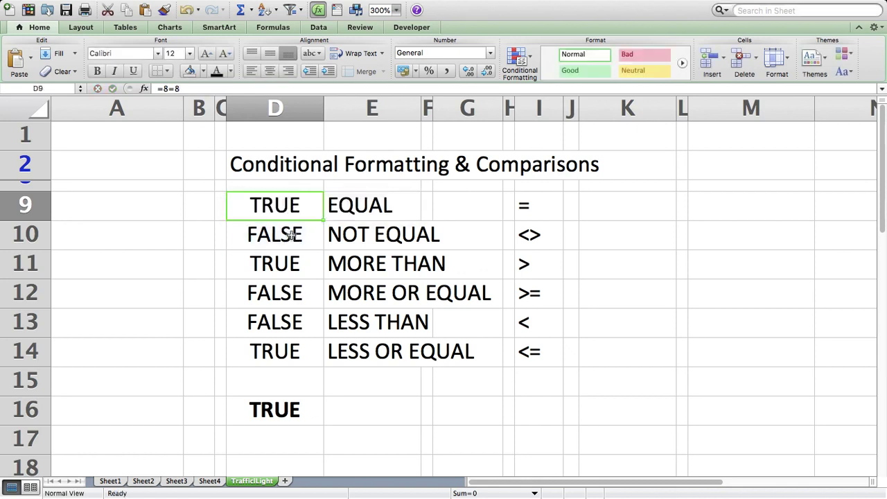
left_click(293, 238)
double_click(292, 238)
key("Escape")
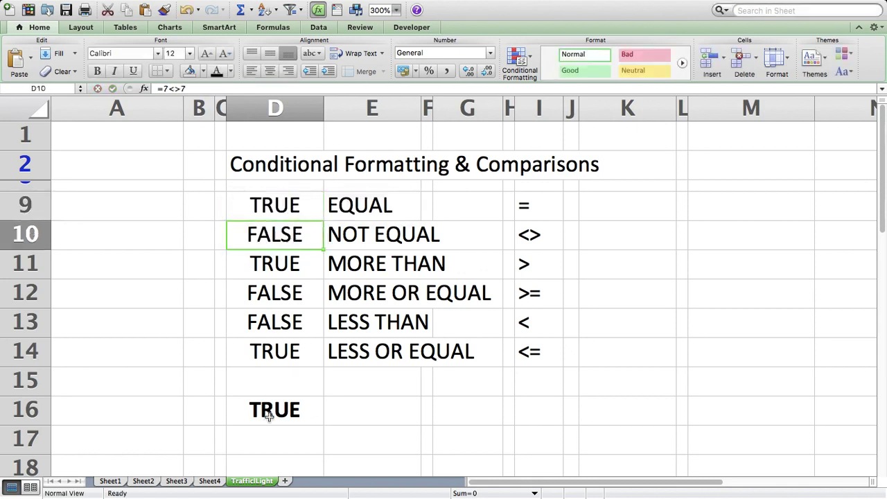
Review the text comparison in D16 and change its operator so that the formula reads ="RED"="GREEN"
double_click(294, 414)
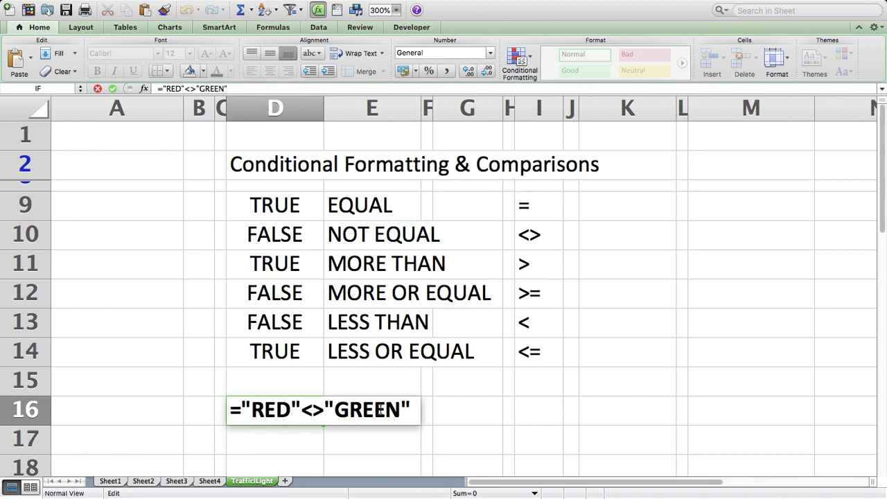
key("Return")
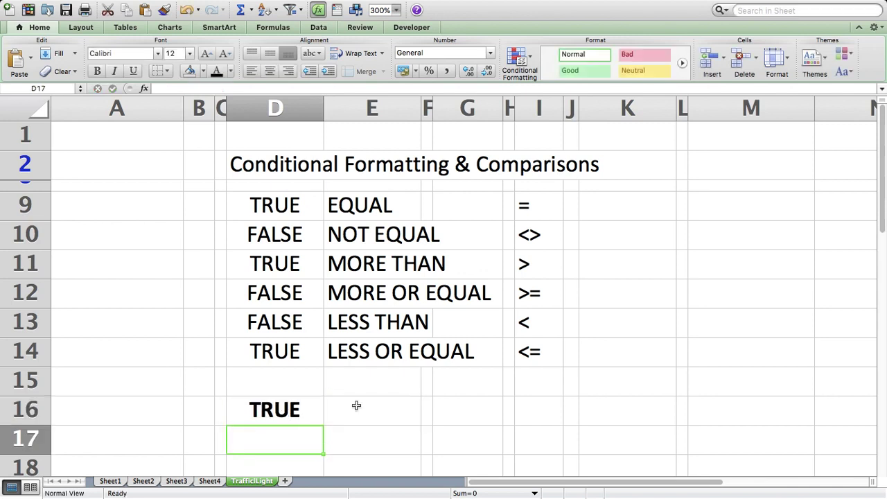
double_click(303, 411)
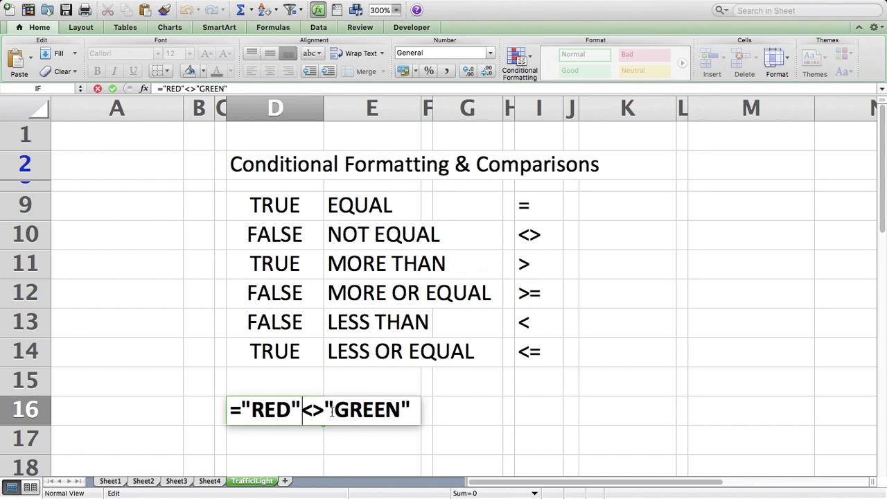
left_click_drag(323, 410, 302, 408)
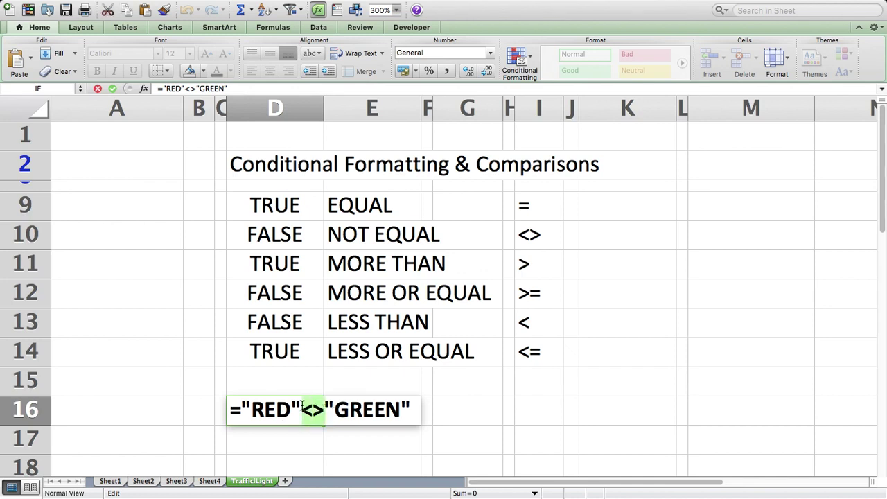
type("=")
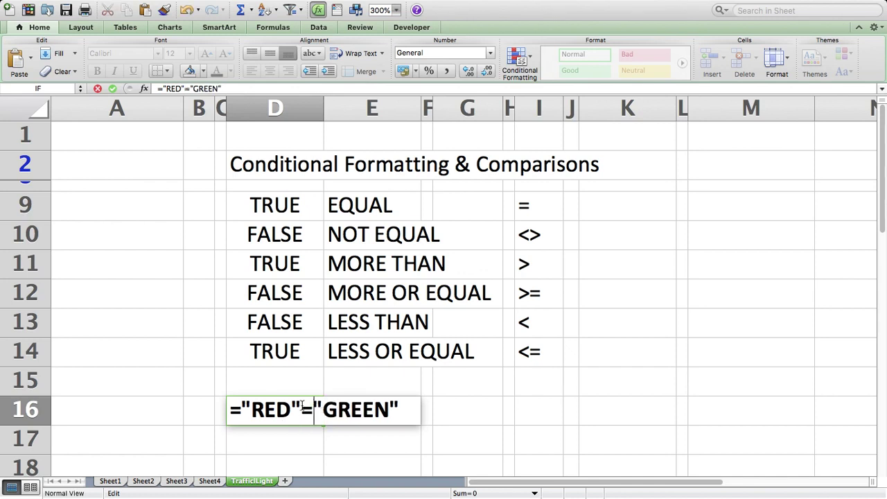
key("Return")
Replace the second word of the text comparison in D16 so that the formula reads ="RED"="RED"
double_click(332, 405)
double_click(352, 409)
left_click(350, 409)
left_click_drag(323, 409, 385, 409)
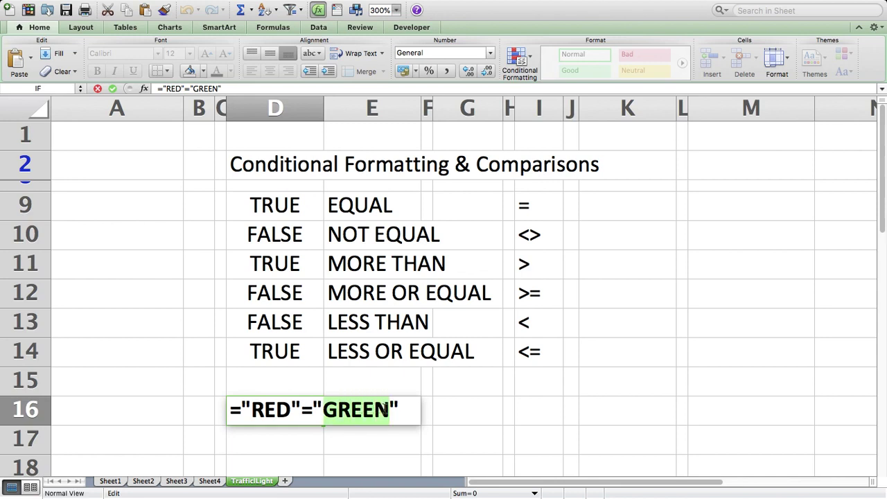
type("r")
key("BackSpace")
type("RED")
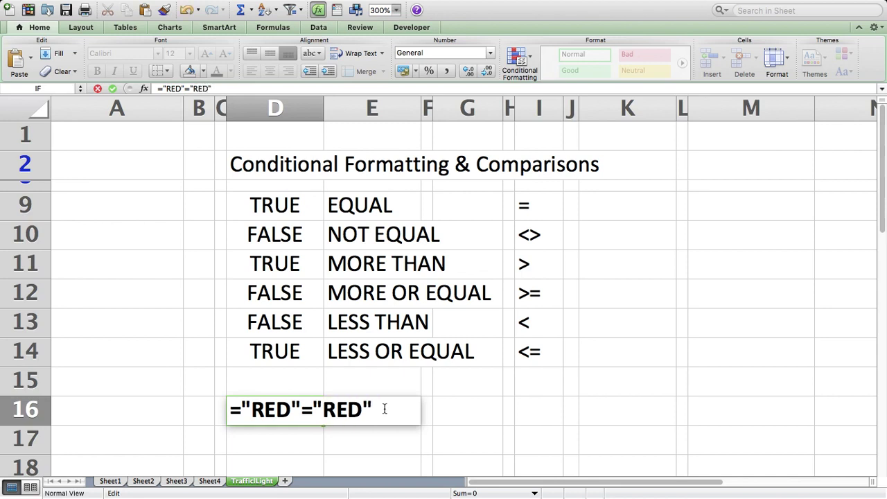
key("Return")
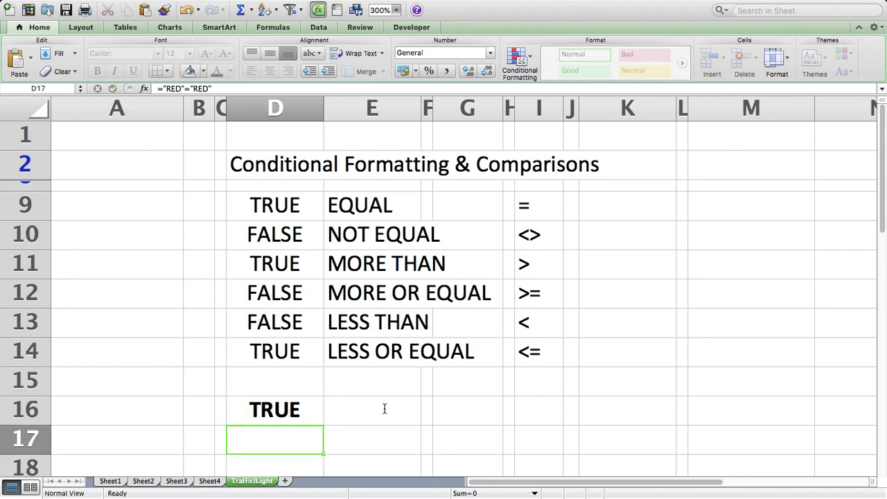
Change the operator of the text comparison in D16 so that the formula reads ="RED">"RED"
double_click(270, 413)
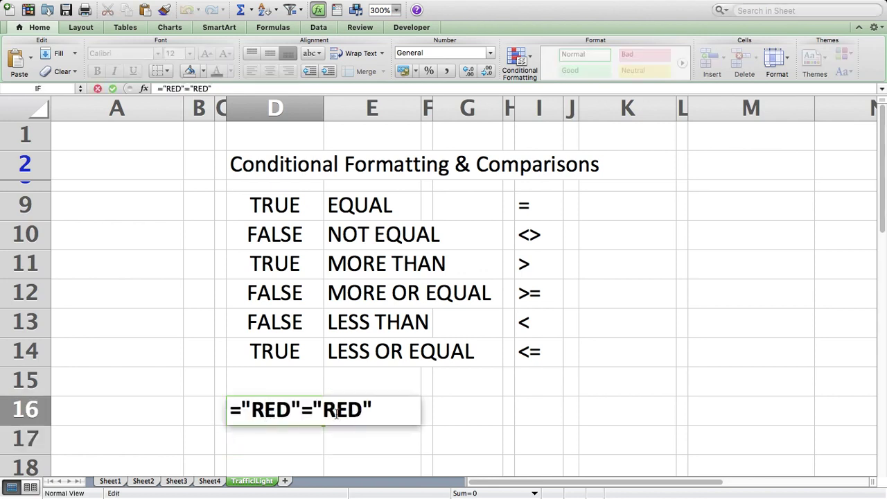
left_click(315, 409)
key("BackSpace")
type(">")
key("Return")
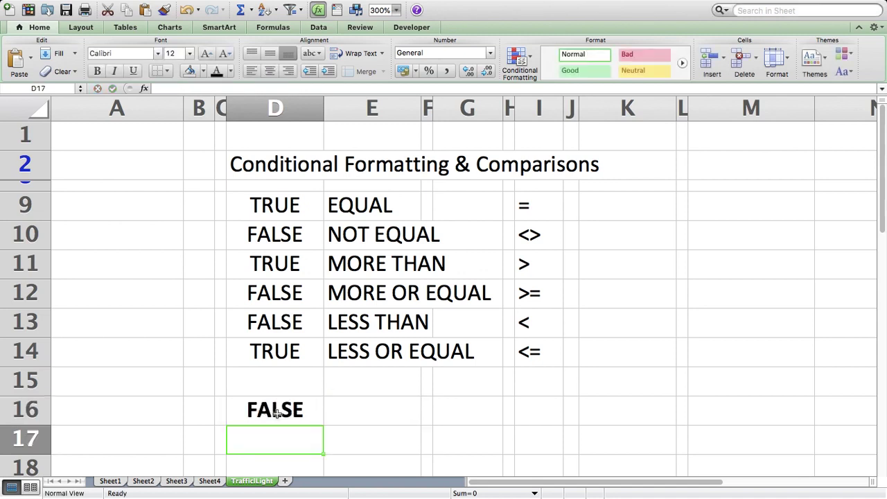
Change the operator in D16 to not equal so that the formula reads ="RED"<>"RED"
double_click(315, 409)
left_click(315, 409)
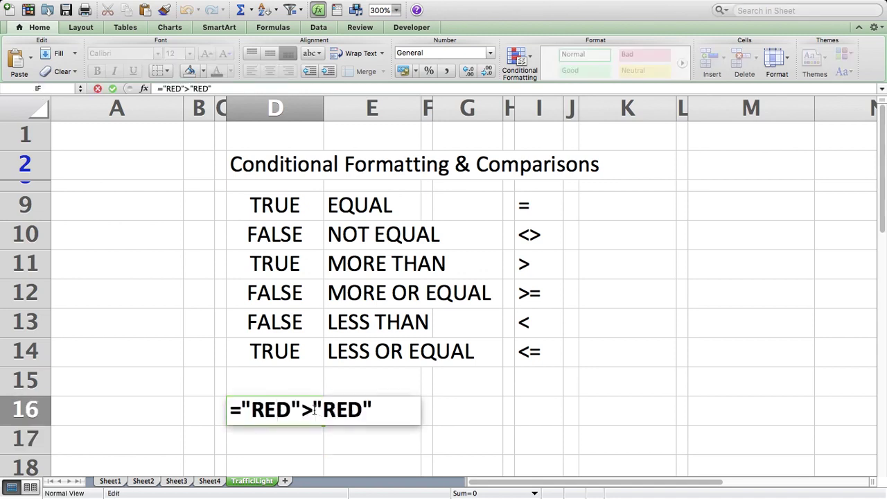
key("BackSpace")
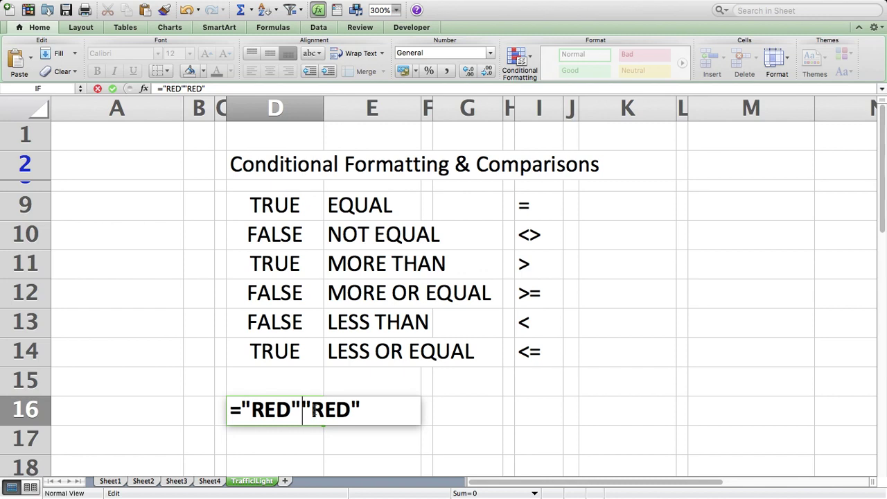
type("<>")
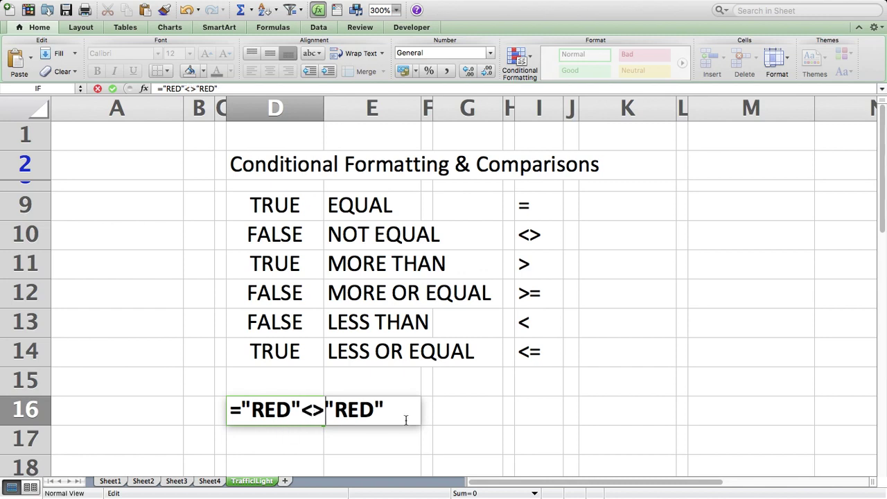
left_click(386, 409)
key("Return")
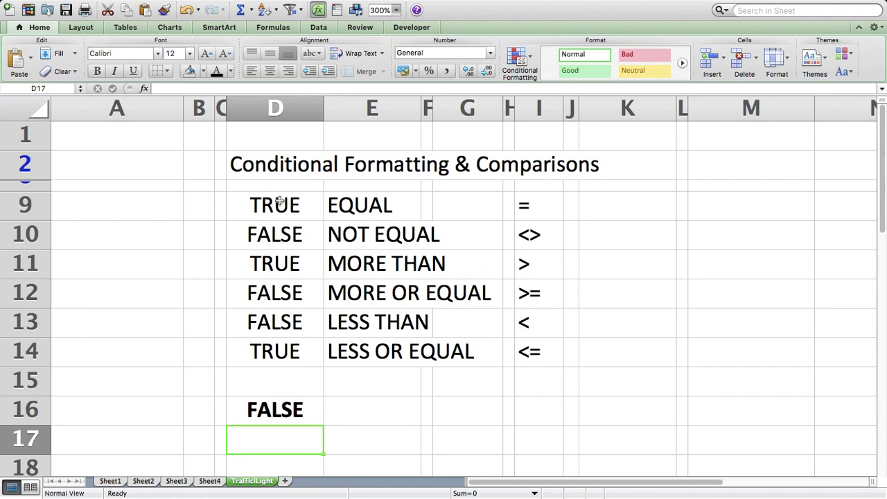
Start a new Equal To highlight rule with conditional formatting for the comparison results in D9:D14
left_click_drag(284, 205, 281, 343)
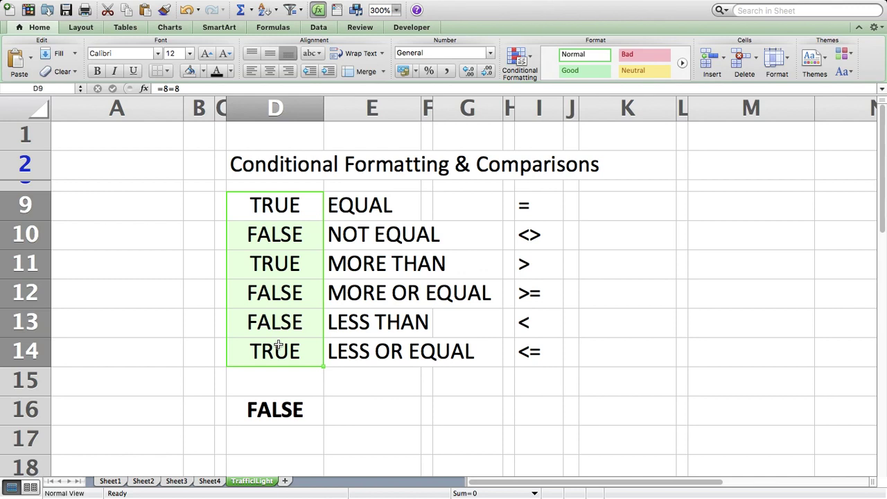
left_click(516, 55)
mouse_move(564, 83)
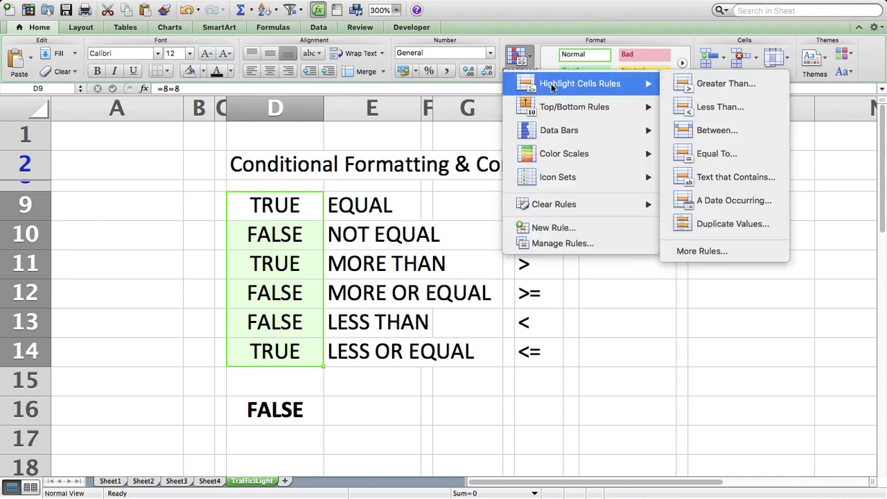
left_click(736, 154)
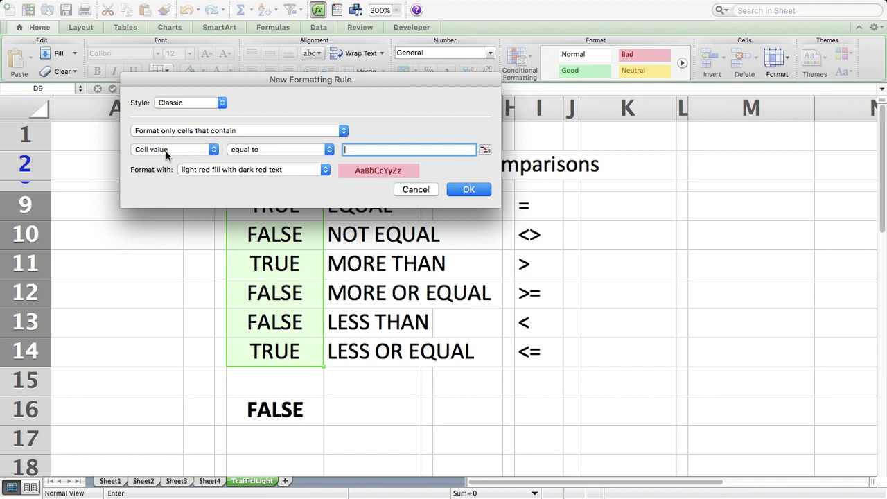
Switch the new formatting rule's condition from cell value to Specific text
left_click(213, 150)
key("XF86AudioRaiseVolume")
key("XF86AudioRaiseVolume")
key("XF86AudioRaiseVolume")
key("XF86AudioRaiseVolume")
key("XF86AudioRaiseVolume")
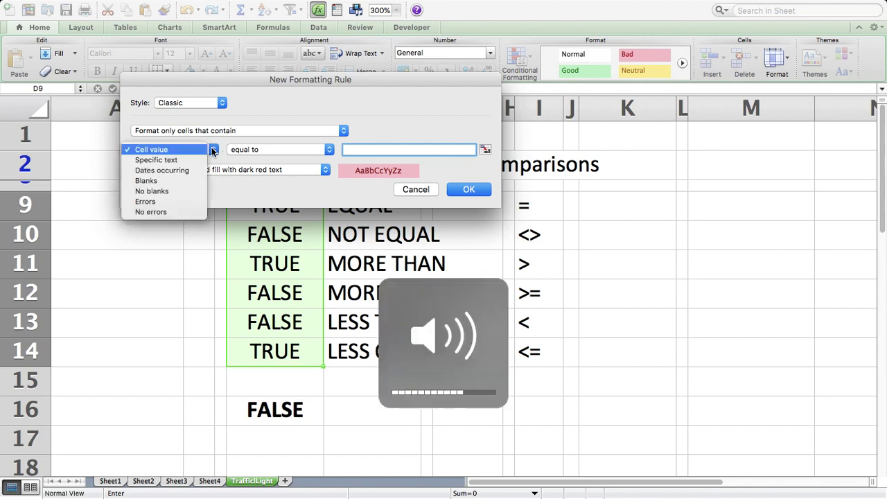
key("XF86MonBrightnessUp")
key("XF86MonBrightnessUp")
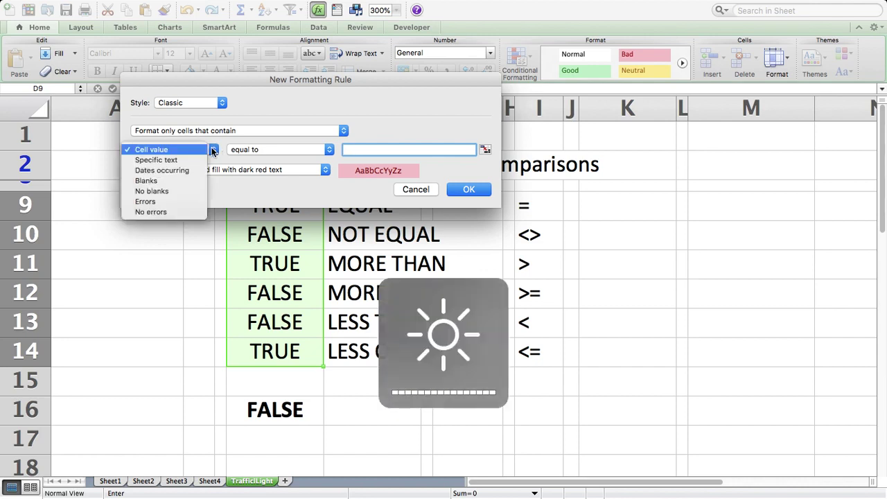
left_click(153, 161)
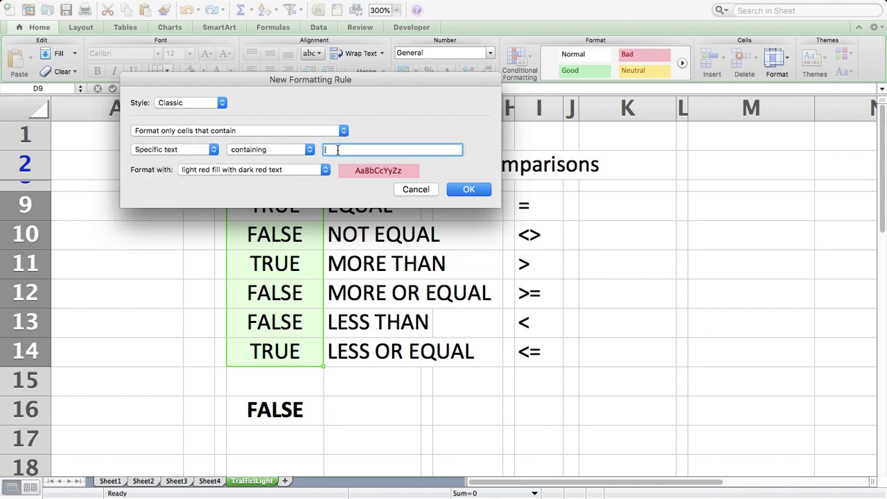
Set the rule for D9:D14 to match text containing FALSE with light red fill and dark red text, and apply it
type("FALSE")
left_click(475, 190)
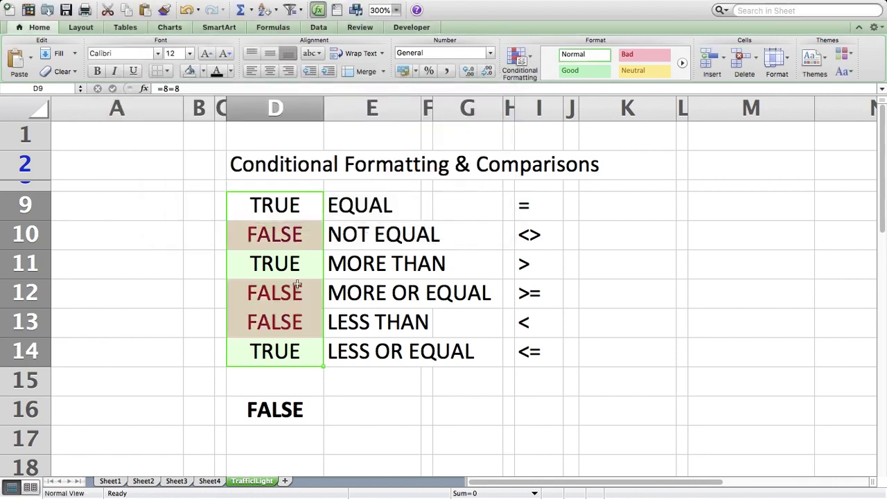
left_click(306, 281)
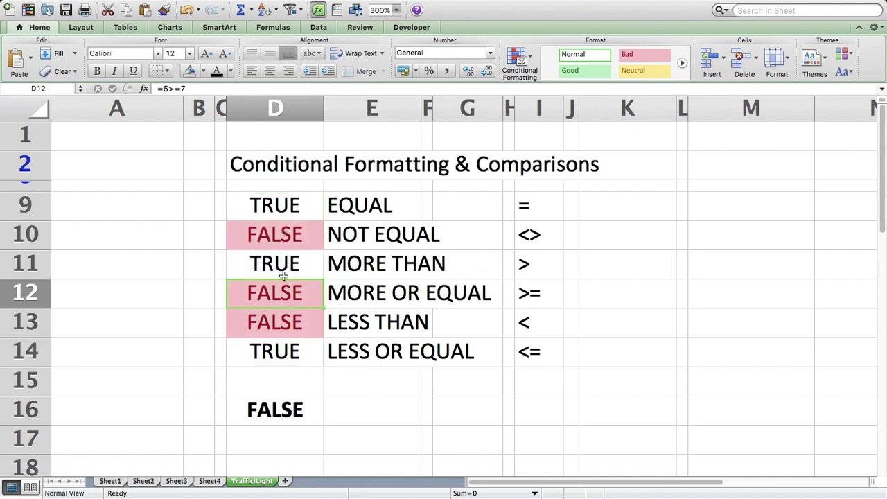
Start a second highlight rule for the comparison results in D9:D14, with its condition set to Specific text containing
left_click_drag(290, 212, 289, 340)
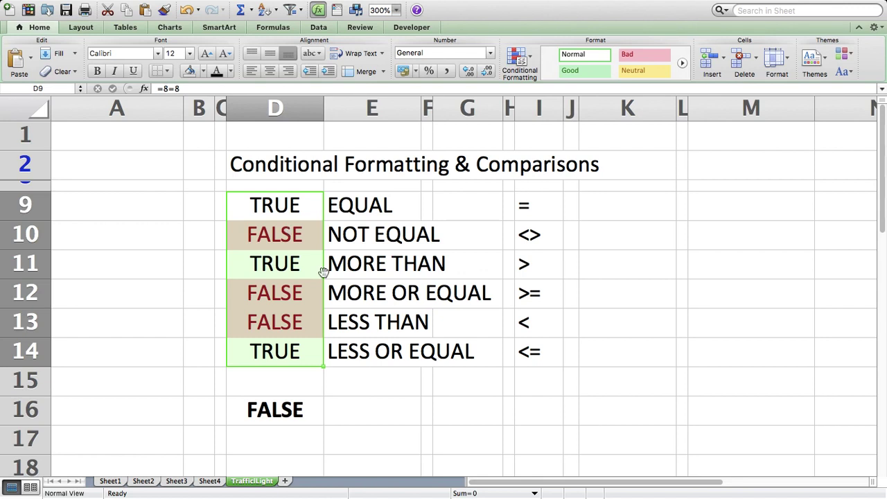
left_click(361, 225)
left_click_drag(293, 205, 291, 350)
left_click(527, 57)
mouse_move(580, 82)
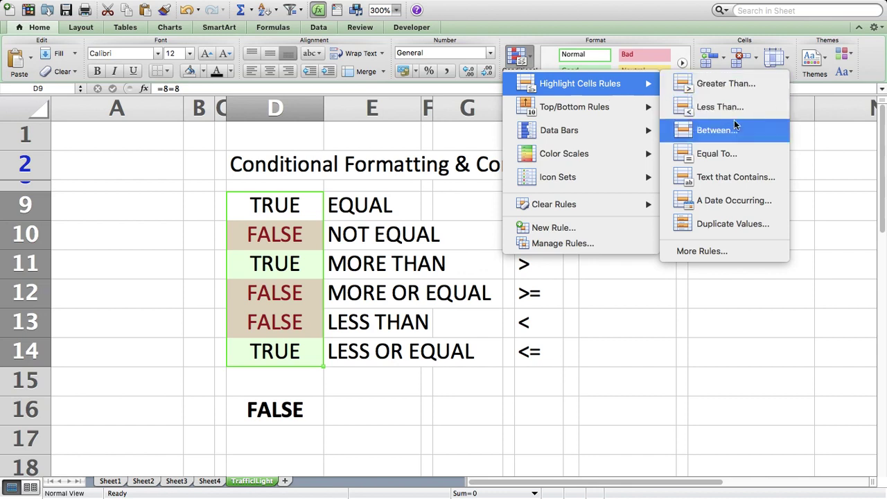
left_click(737, 155)
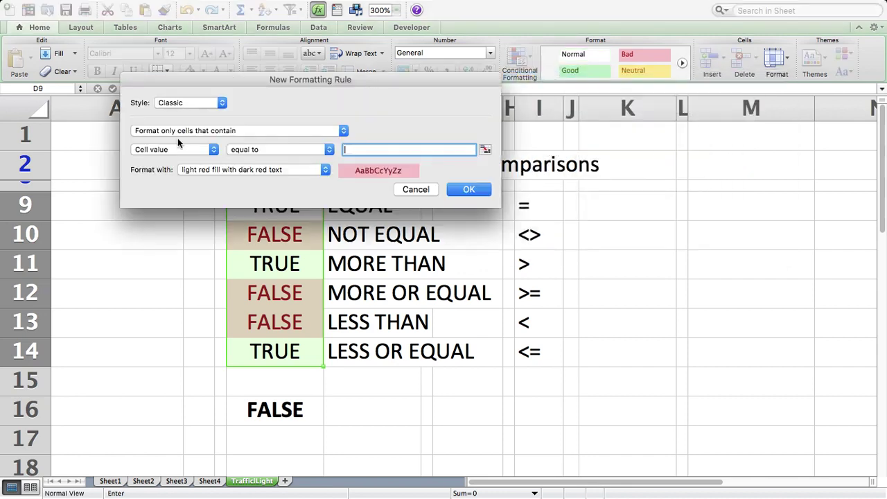
left_click(212, 151)
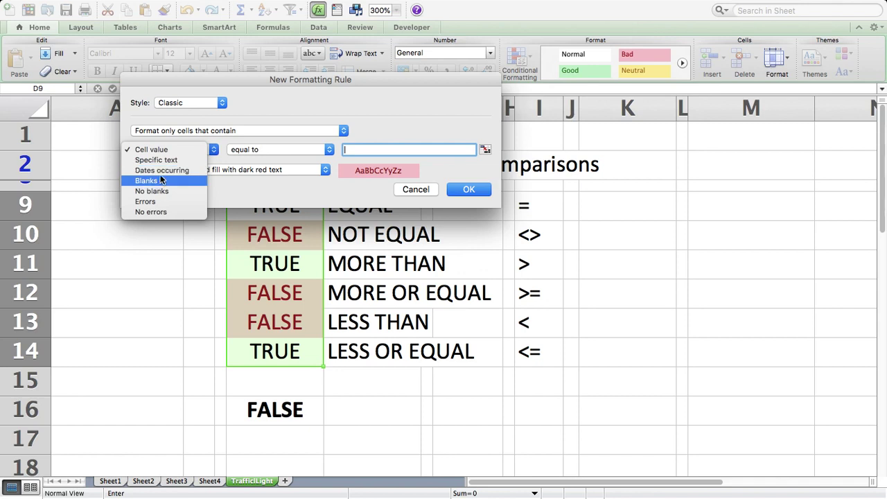
left_click(177, 160)
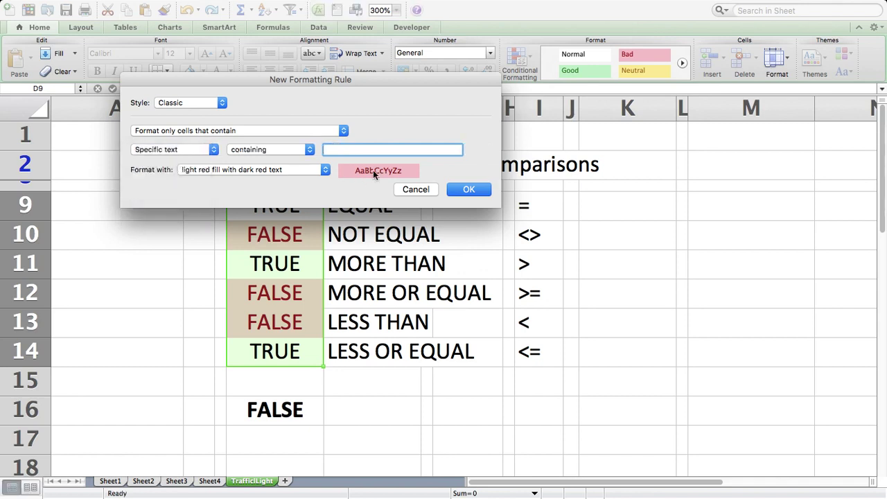
Set the second rule to green fill with dark green text for cells containing TRUE, and apply it
left_click(325, 169)
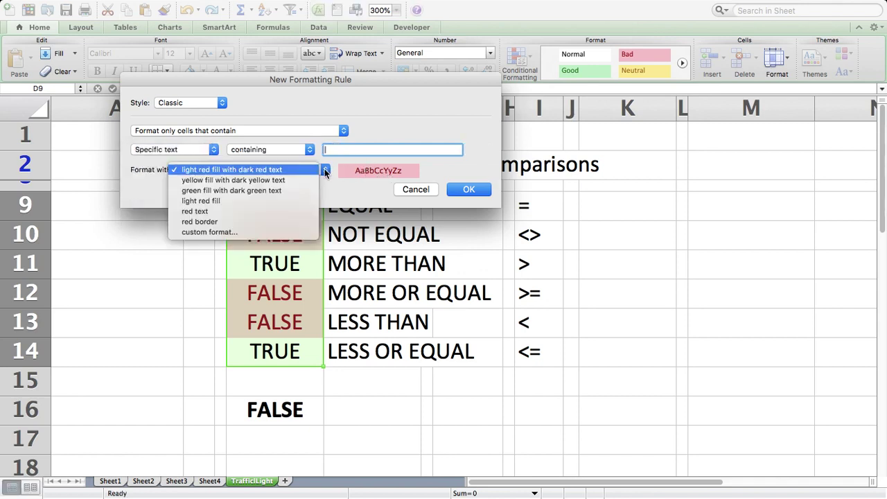
left_click(248, 190)
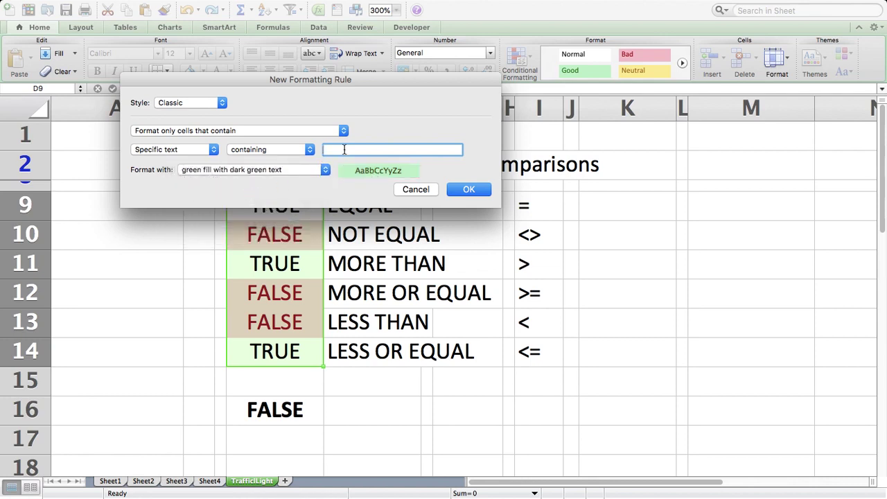
type("TRUE")
left_click(470, 191)
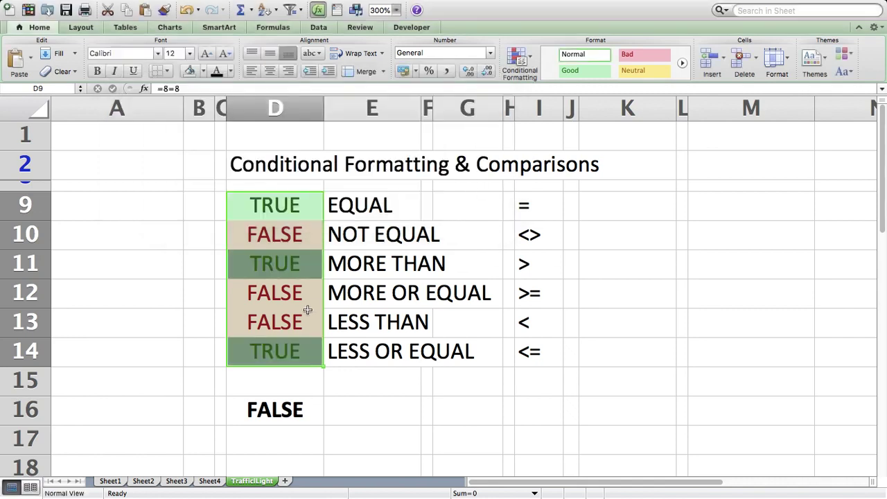
left_click(310, 309)
left_click(296, 209)
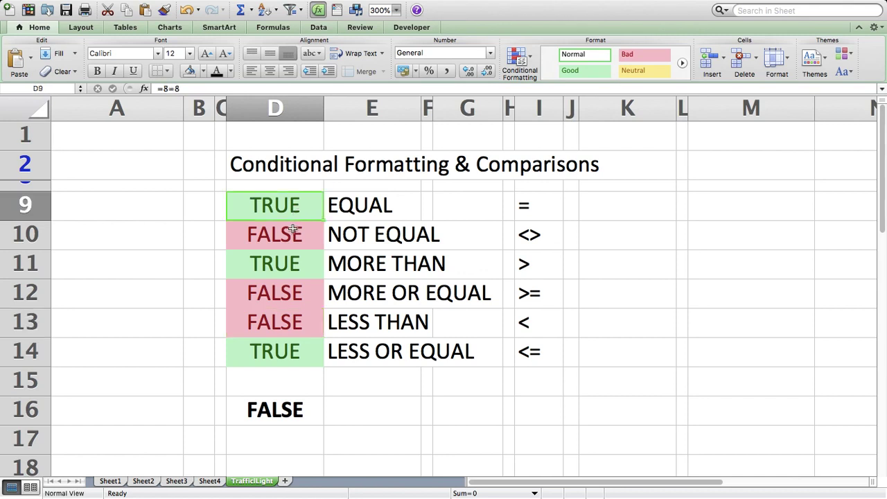
left_click(254, 239)
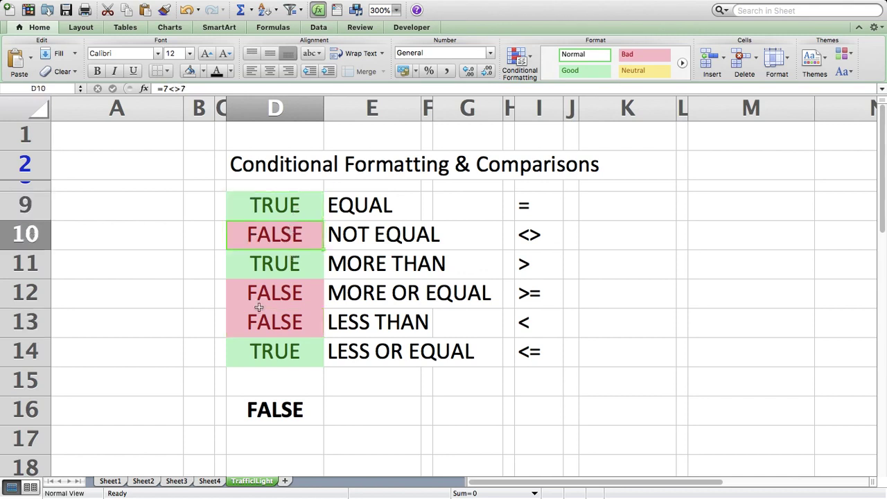
Change the MORE THAN comparison in D11 so that the formula reads =9>81
double_click(285, 271)
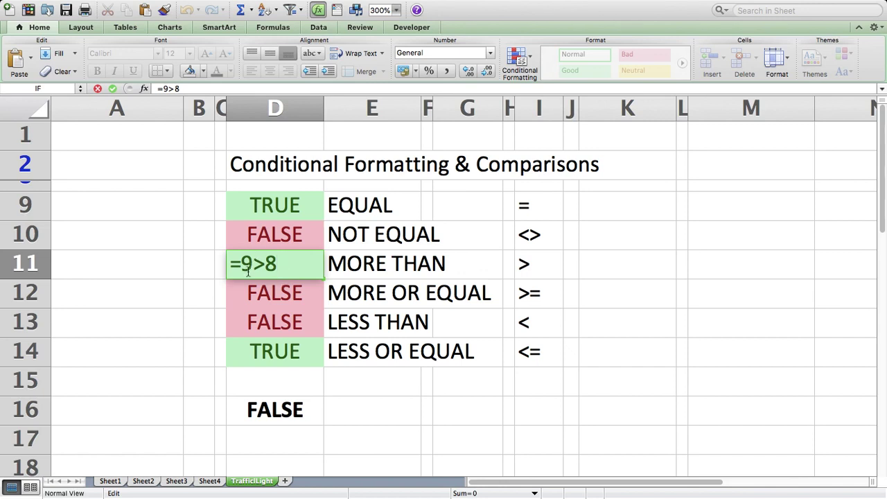
type("1")
key("Return")
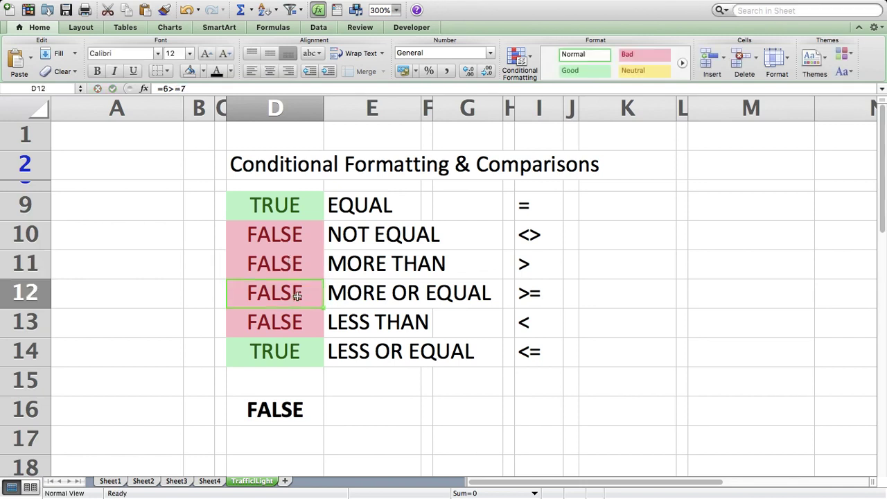
Change the LESS THAN comparison in D13 so that the formula reads =7<16
left_click(299, 323)
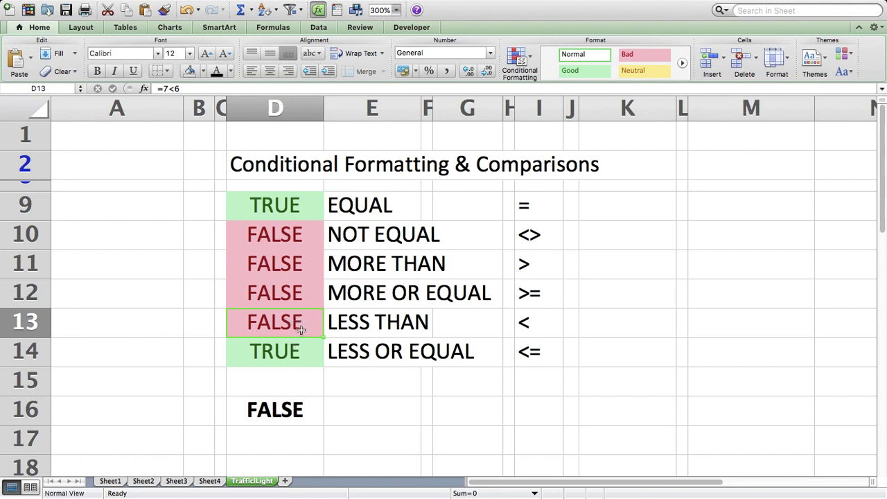
double_click(301, 329)
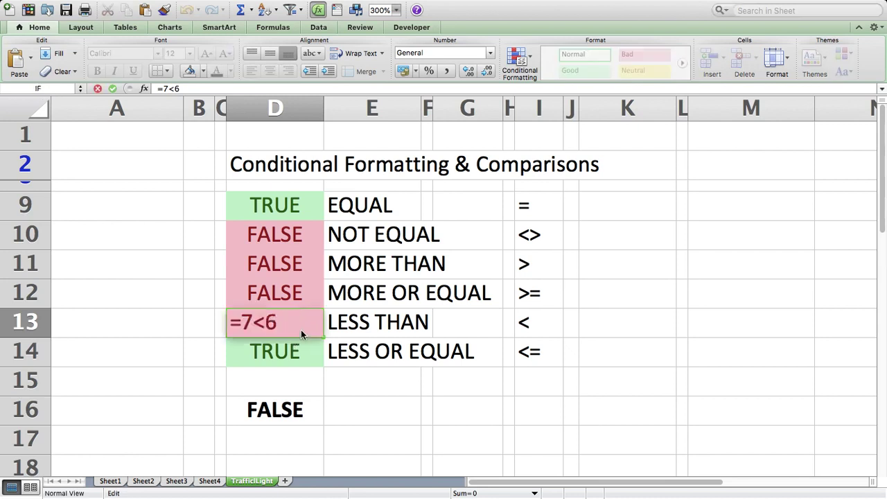
left_click(265, 322)
type("1")
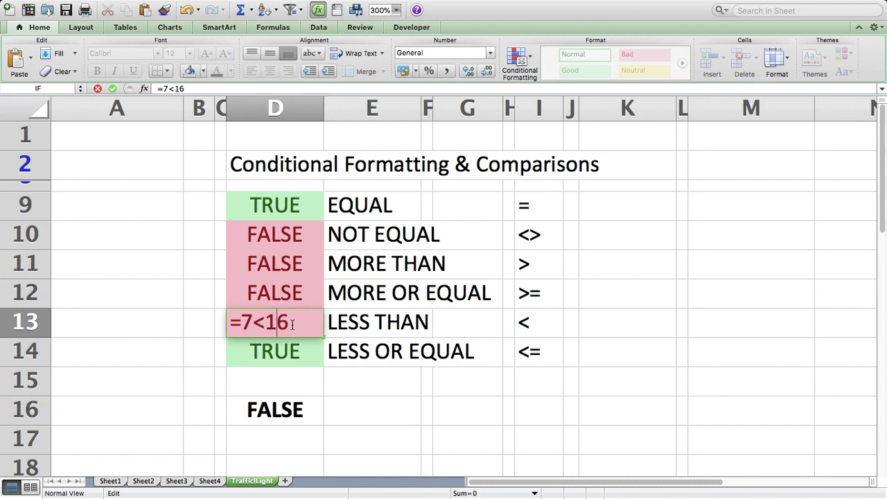
key("BackSpace")
type("1")
key("Return")
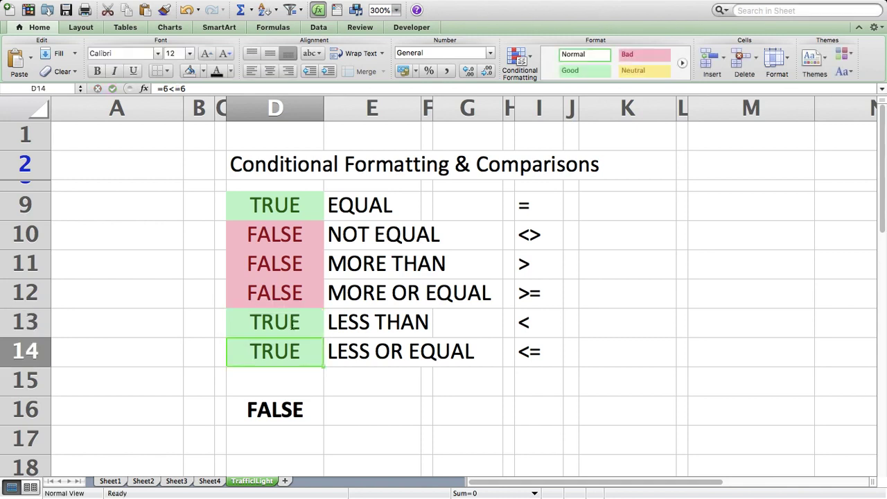
Add the digit 1 to one number of the NOT EQUAL comparison in D10 so that its two numbers differ
left_click(295, 263)
double_click(305, 238)
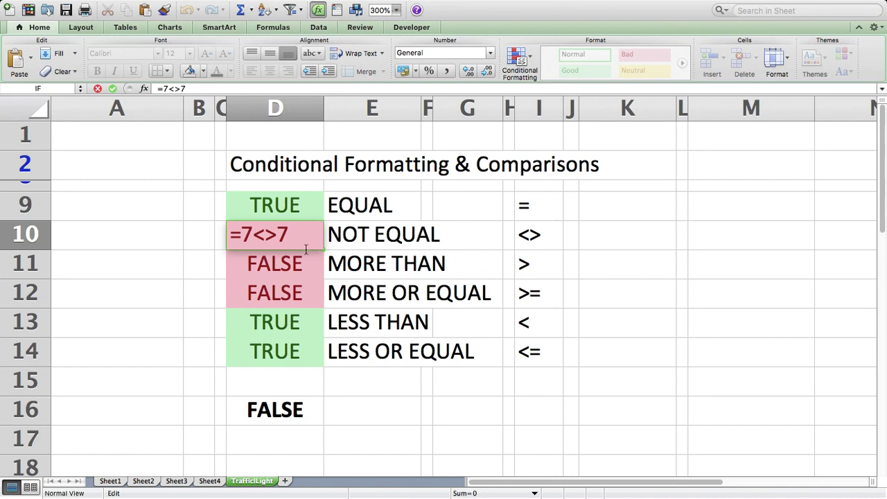
type("1")
key("Return")
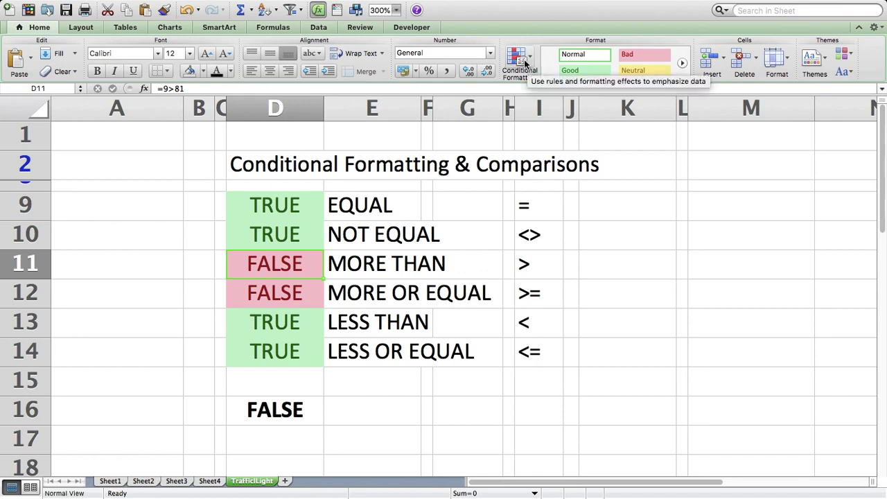
left_click(294, 327)
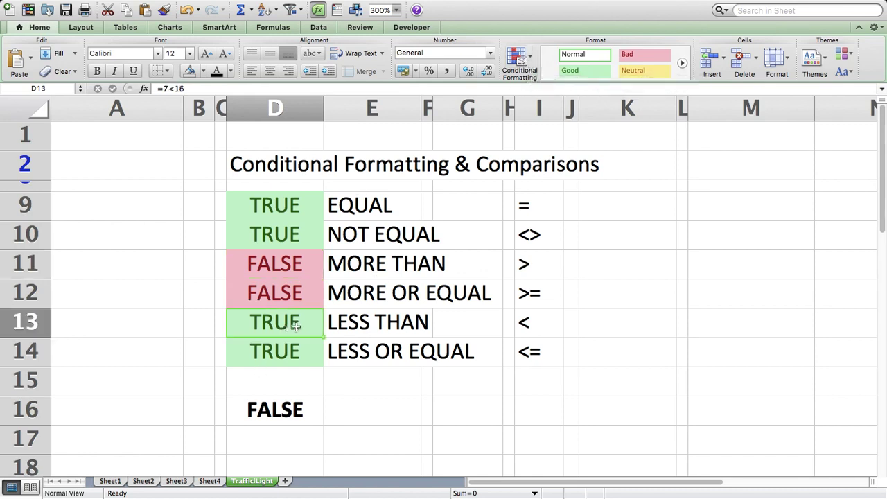
left_click(294, 276)
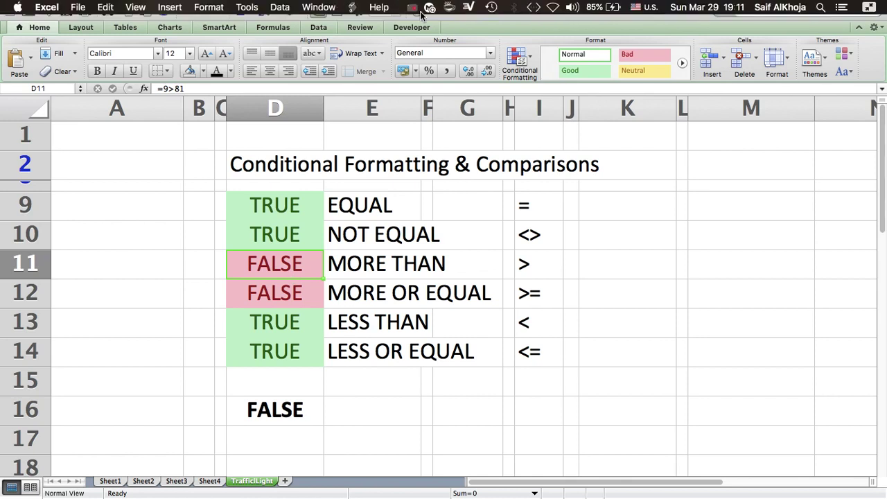
left_click(412, 8)
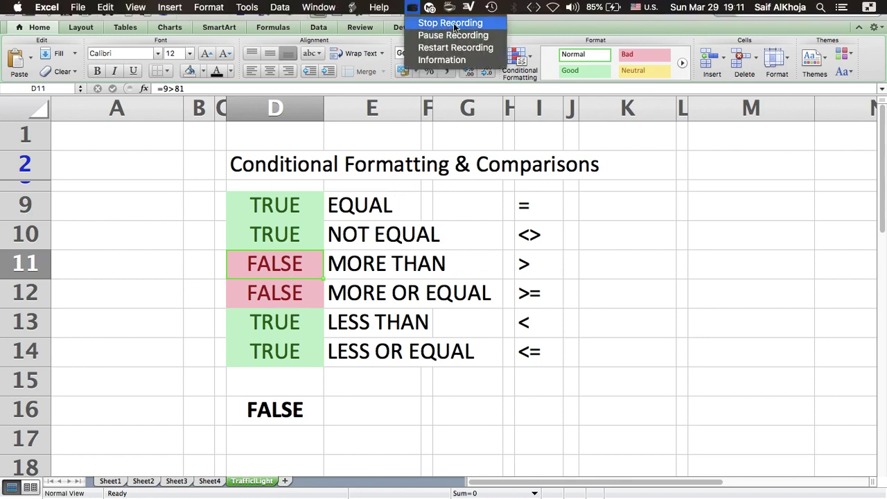